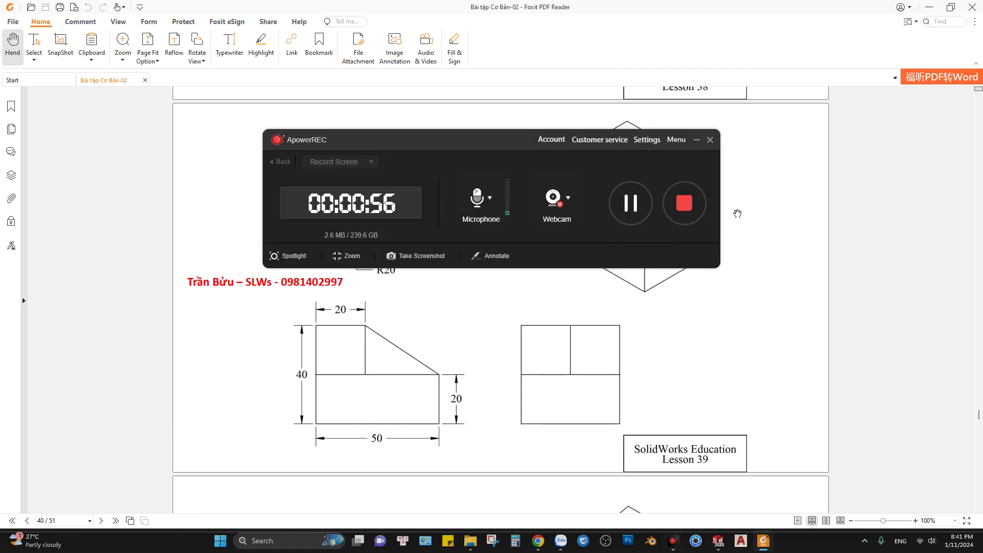
Uncover the Lesson 39 drawing in Foxit, then bring the SOLIDWORKS Part9 window forward.
click(696, 139)
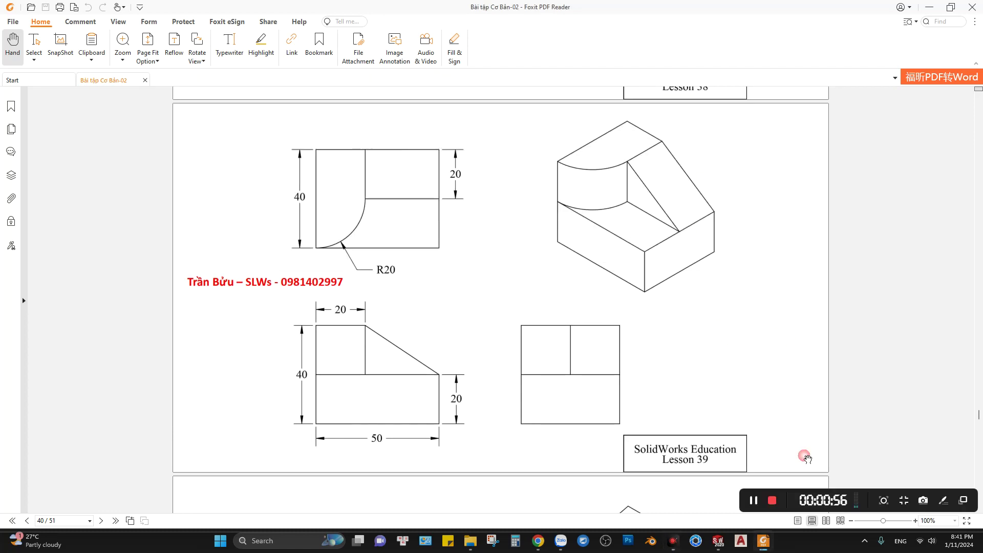
click(720, 543)
Start a Front Plane sketch and draw a corner rectangle from the origin.
click(45, 173)
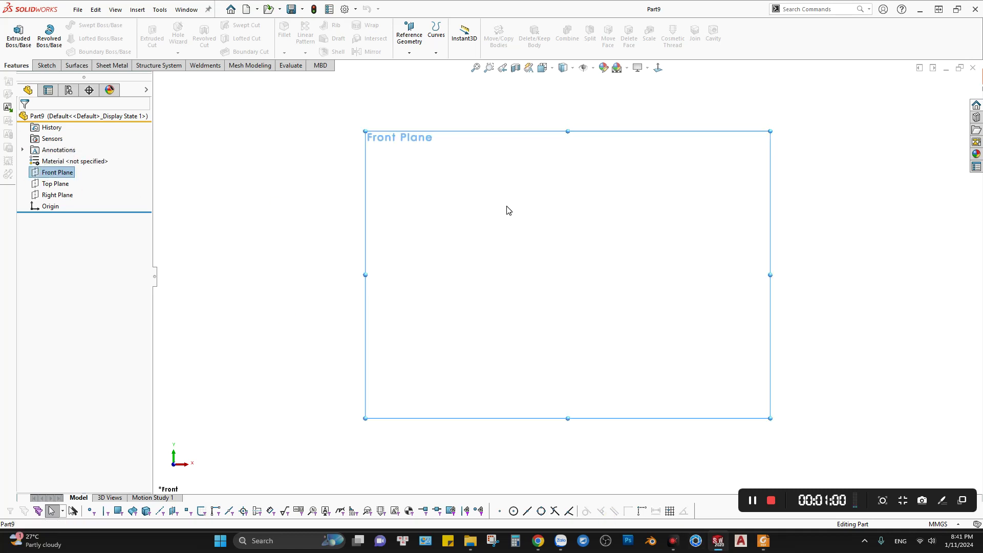
right_click(507, 208)
click(532, 188)
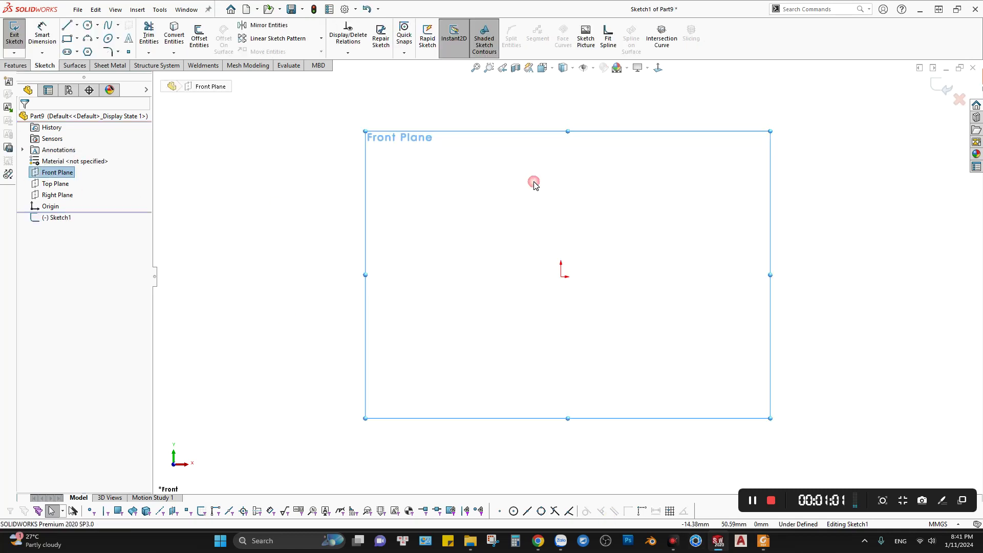
click(67, 38)
click(560, 277)
click(643, 231)
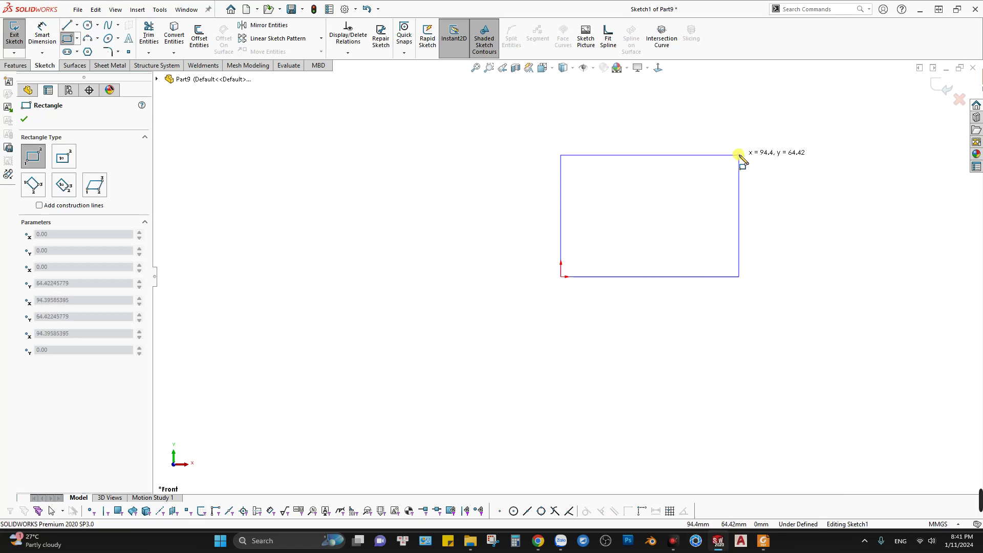
key(alt+Tab)
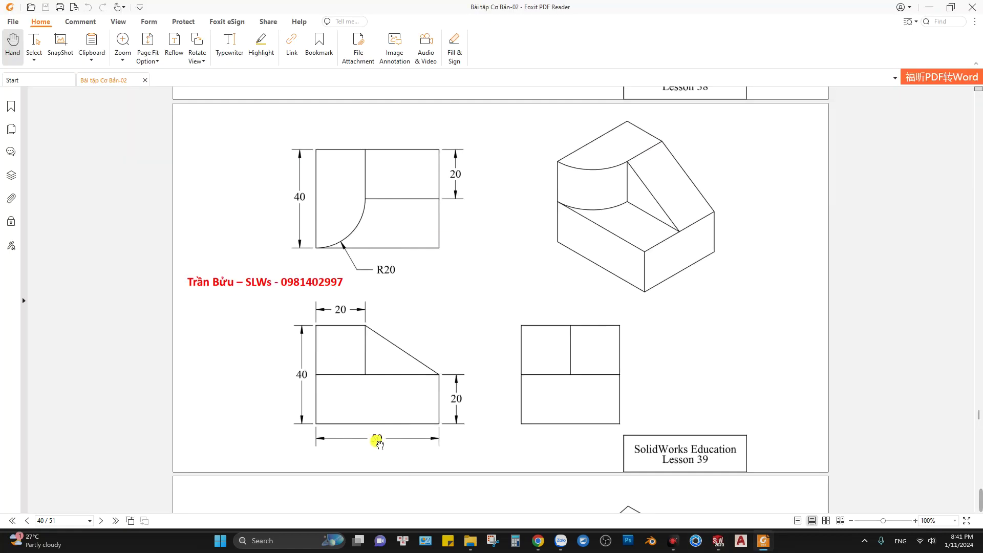
key(alt+Tab)
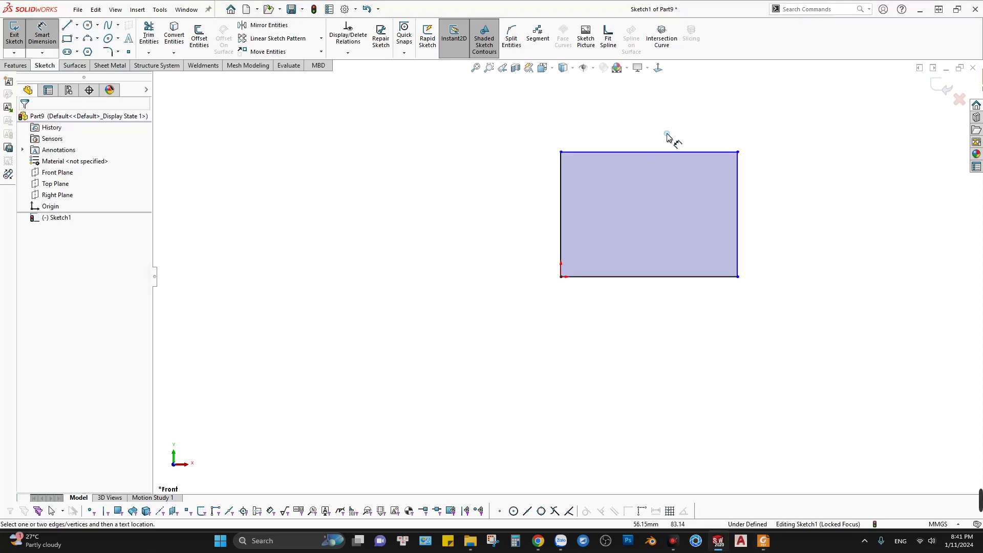
Dimension the rectangle 50 wide along the bottom and 40 tall on the left side.
click(651, 276)
click(650, 303)
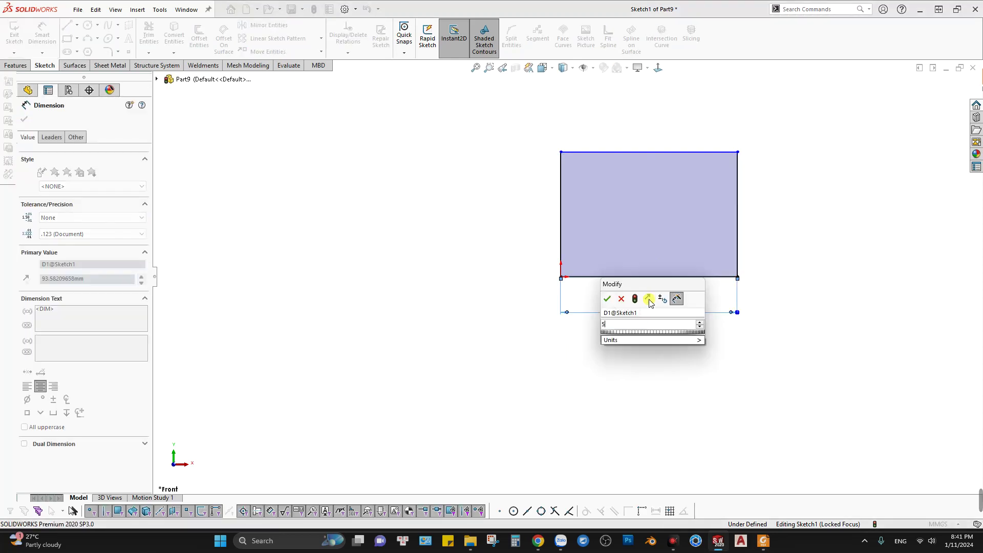
text(50)
key(Return)
click(561, 188)
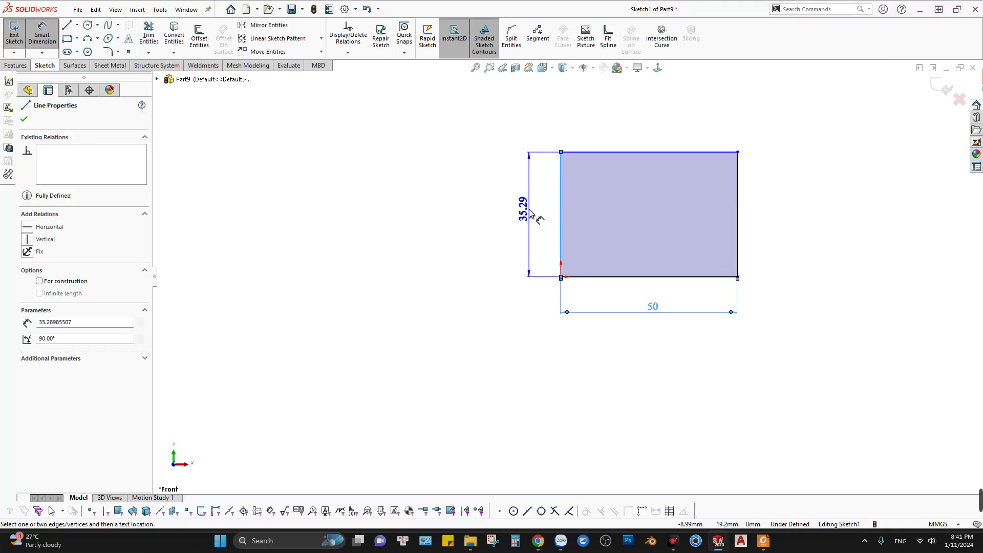
click(529, 214)
text(40)
key(Return)
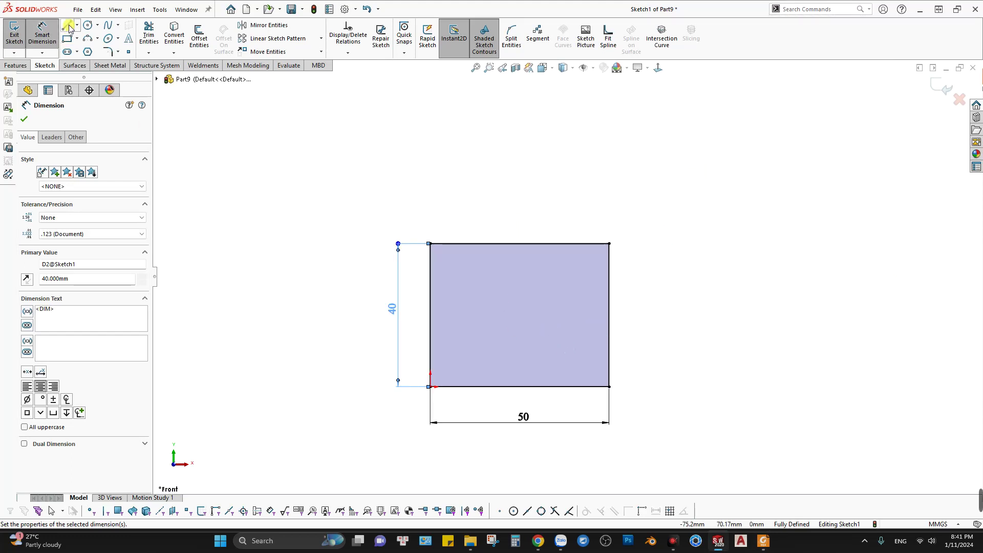
key(alt+Tab)
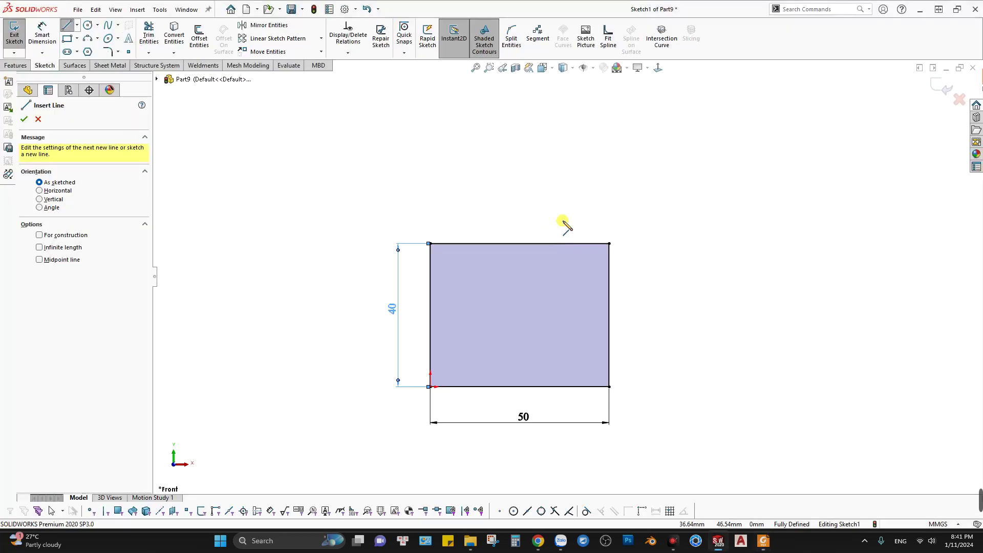
Draw a vertical line down from the top edge, continuing into an arc to the bottom-left corner.
key(alt+Tab)
click(489, 245)
click(489, 301)
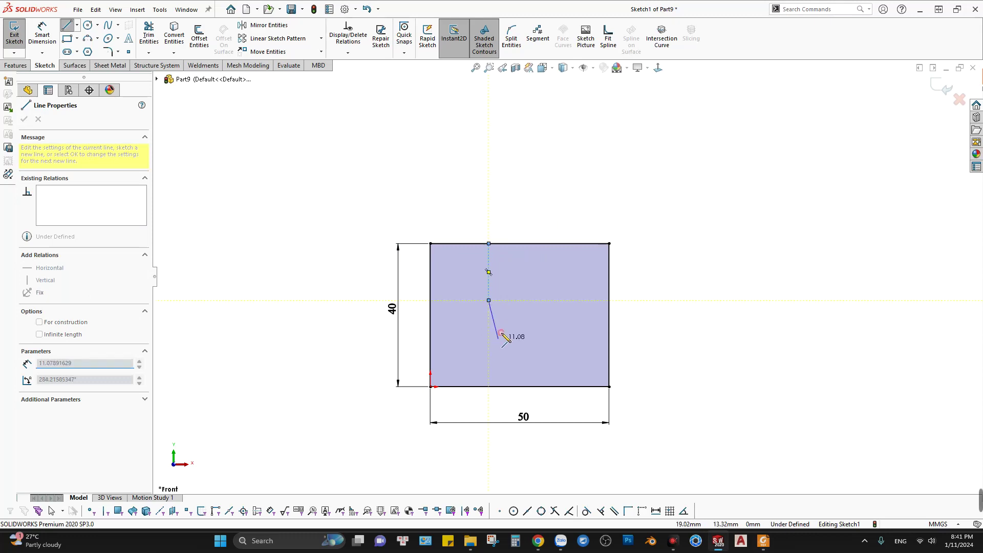
key(alt+Tab)
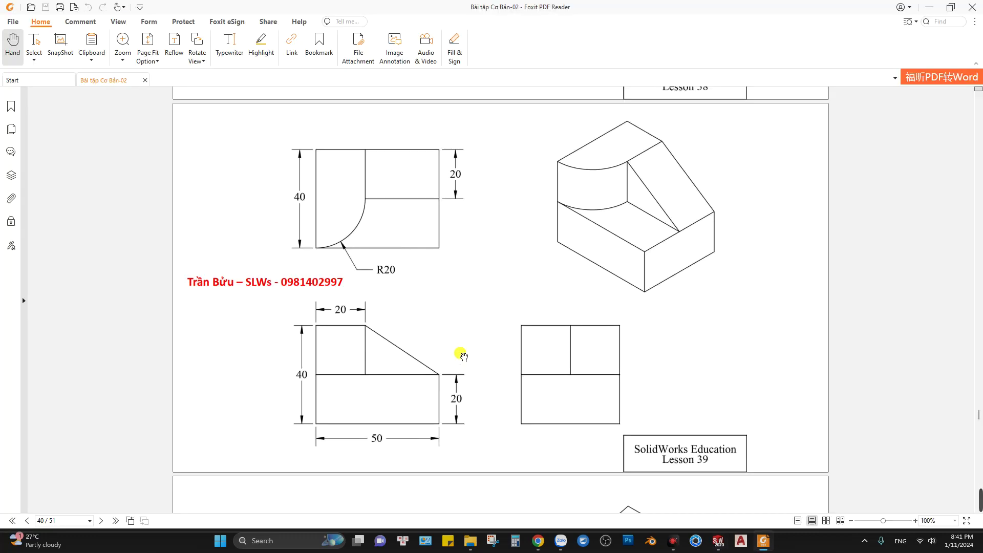
key(alt+Tab)
click(430, 387)
key(Escape)
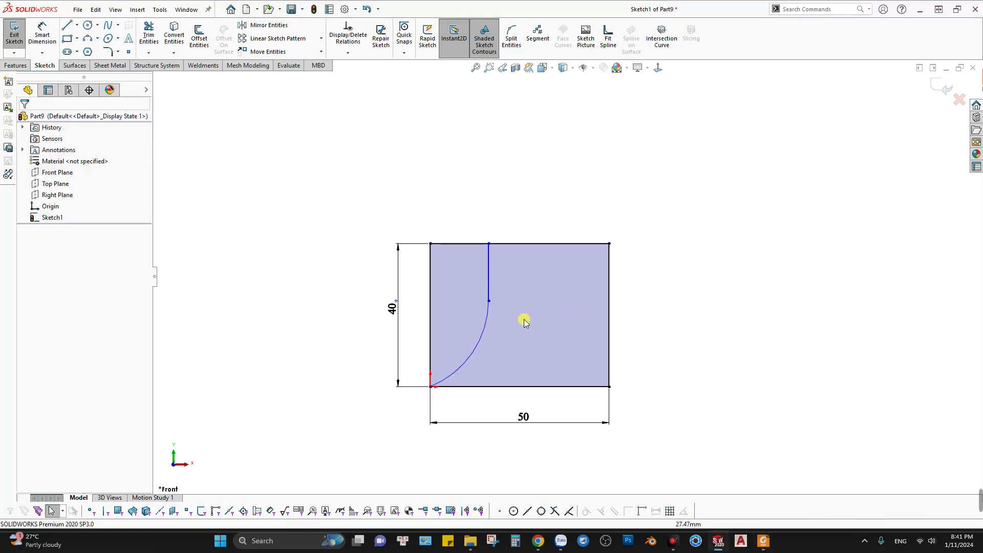
Add a Tangent relation between the arc and the rectangle's bottom edge.
click(477, 285)
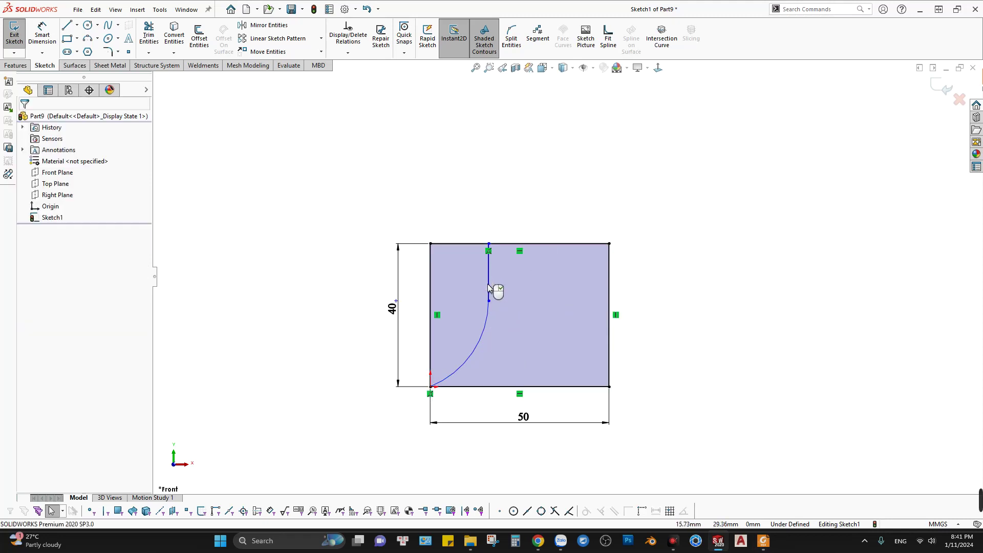
click(488, 311)
ctrl+click(488, 313)
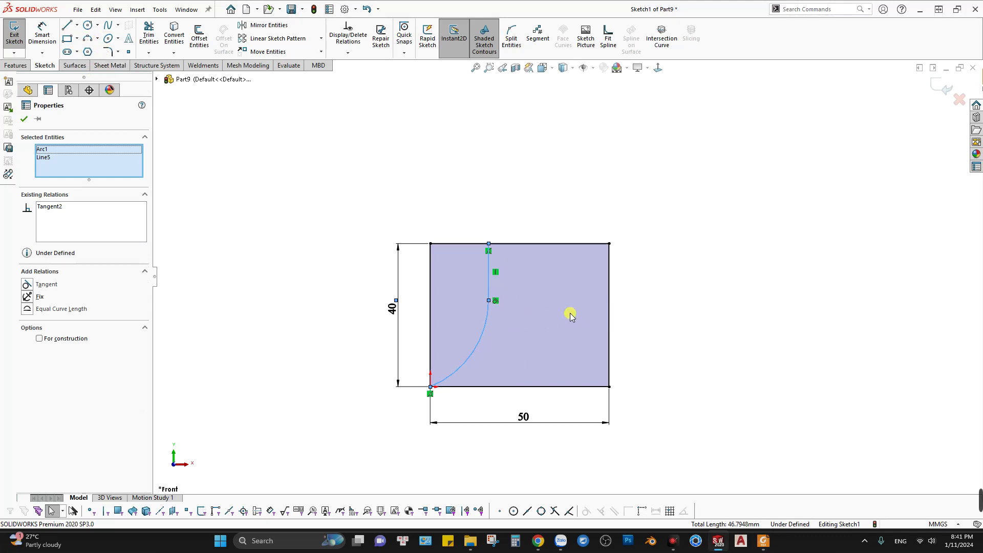
key(alt+Tab)
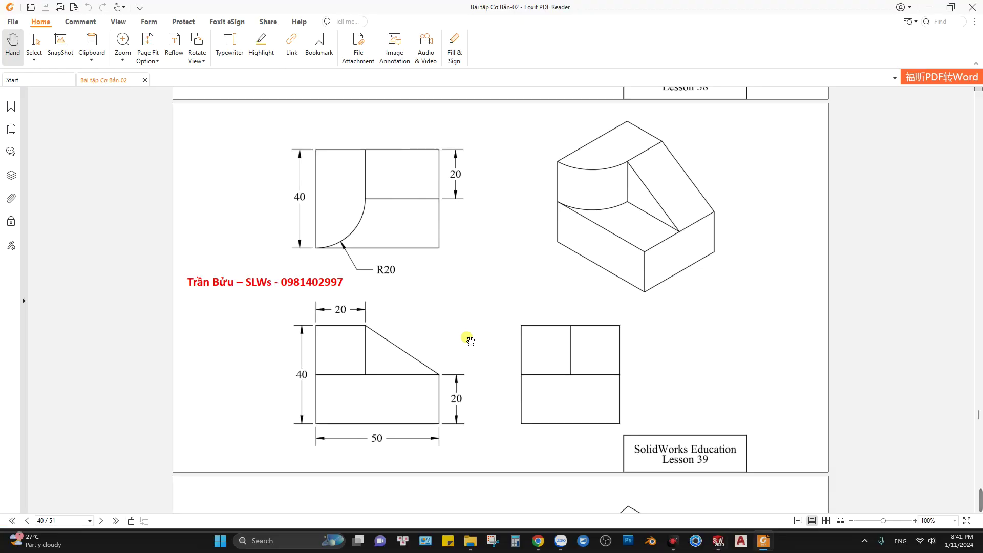
key(alt+Tab)
key(alt+Tab)
key(alt+Tab)
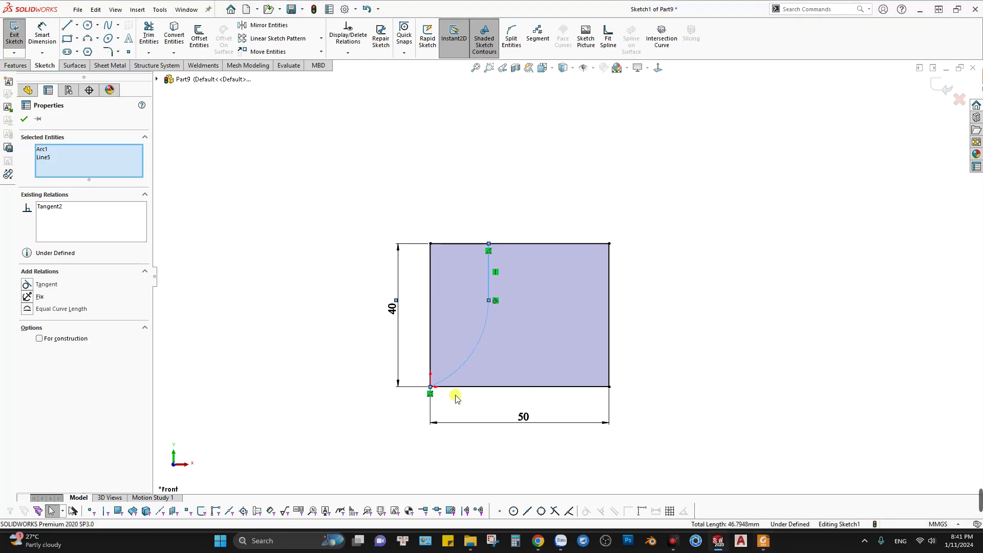
ctrl+click(459, 390)
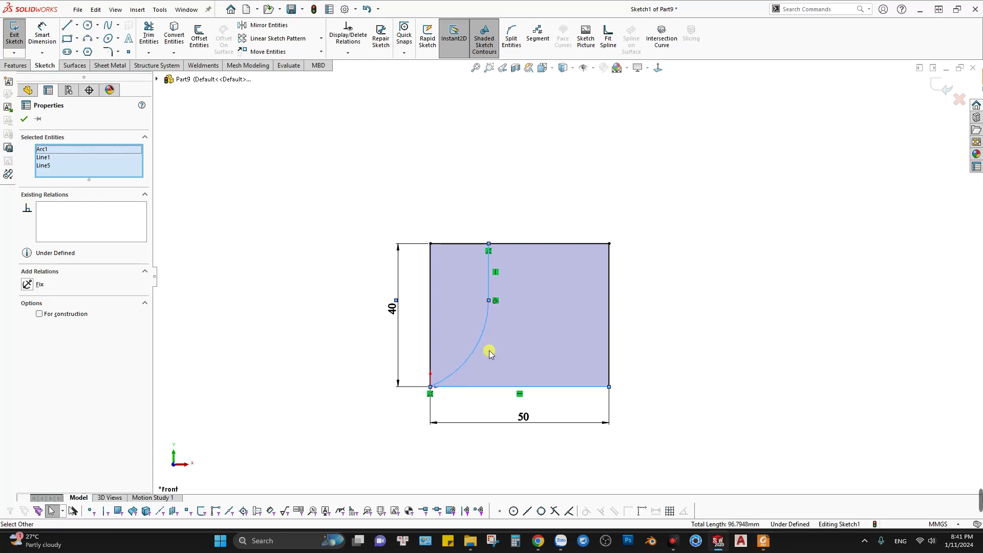
key(Escape)
click(489, 332)
ctrl+click(478, 387)
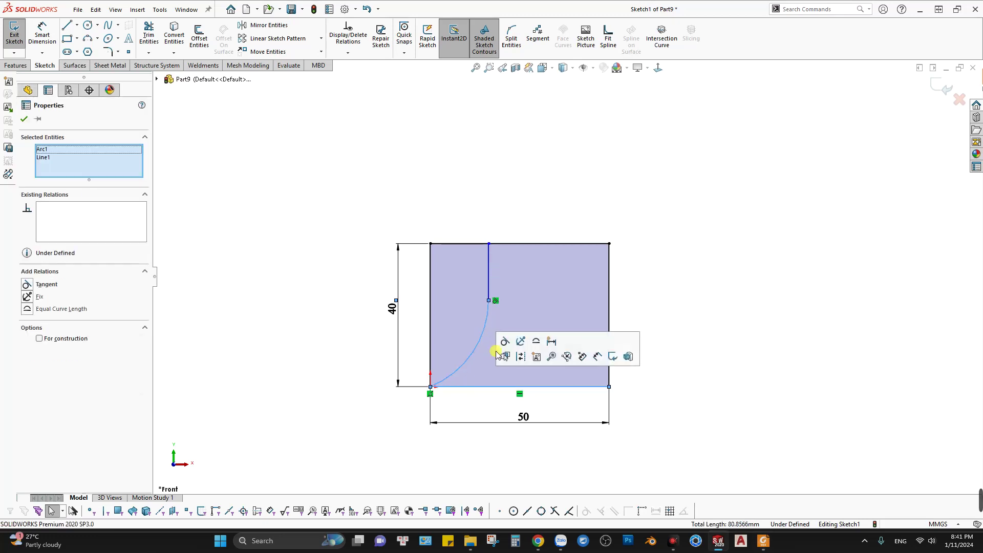
click(505, 341)
Dimension the arc radius to R20 and compare against the drawing.
key(alt+Tab)
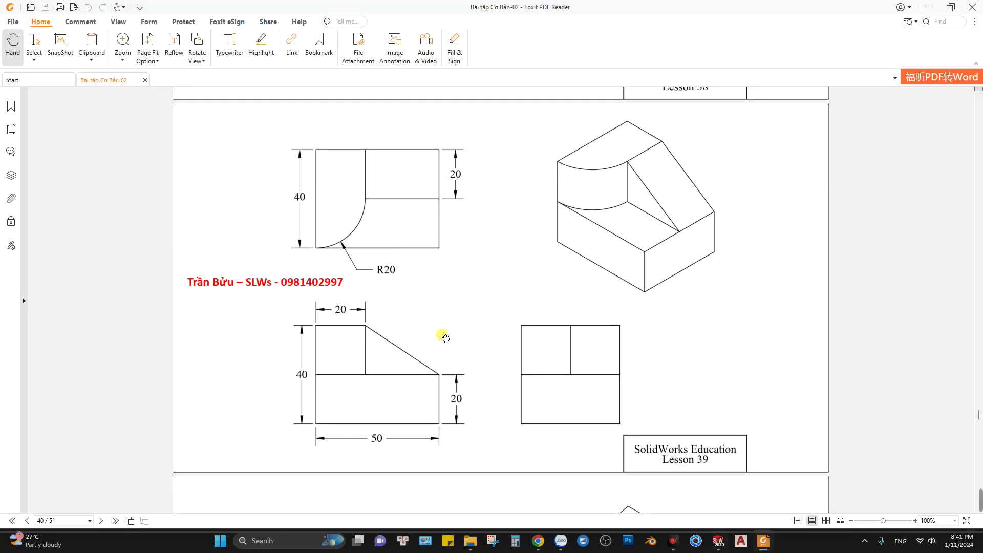
key(alt+Tab)
key(d)
click(507, 354)
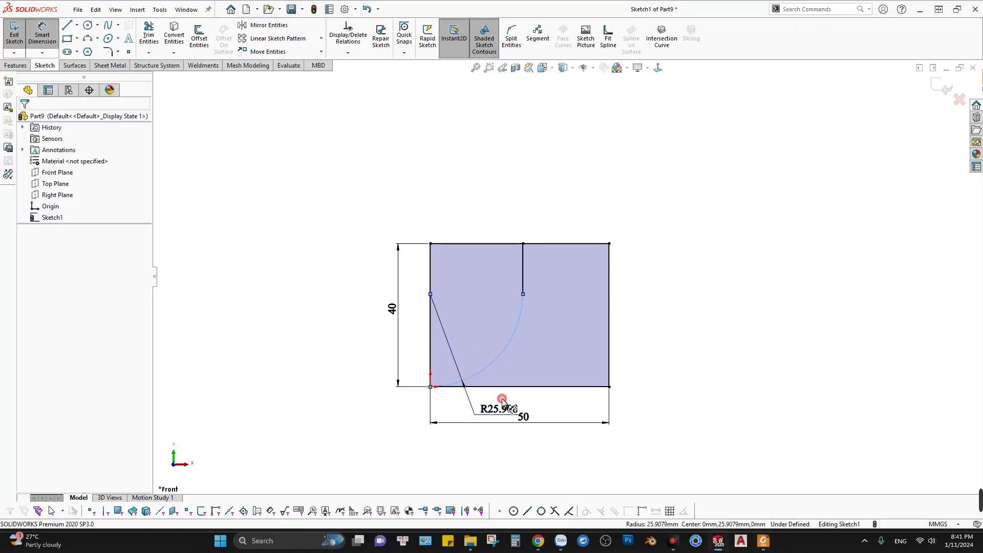
click(501, 407)
text(20)
key(Return)
key(Escape)
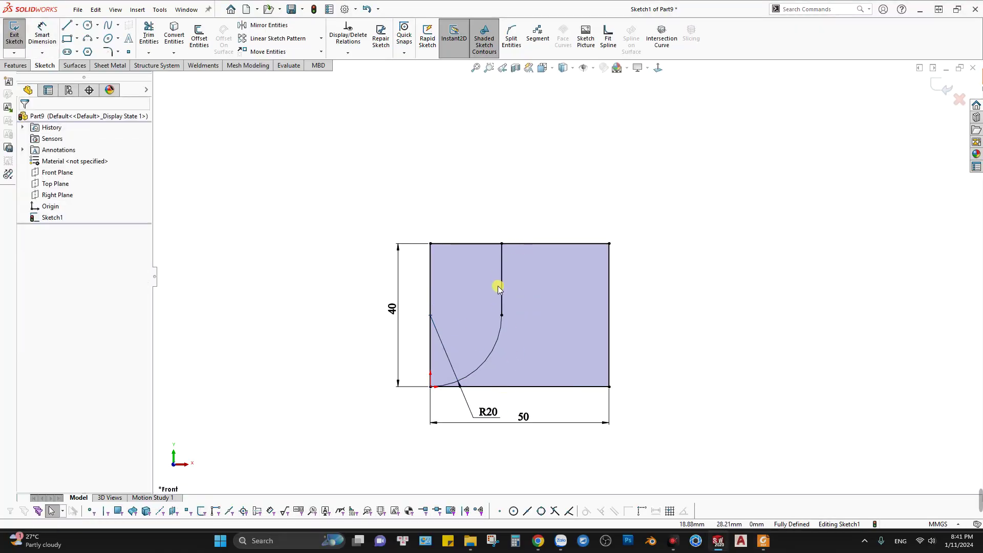
key(alt+Tab)
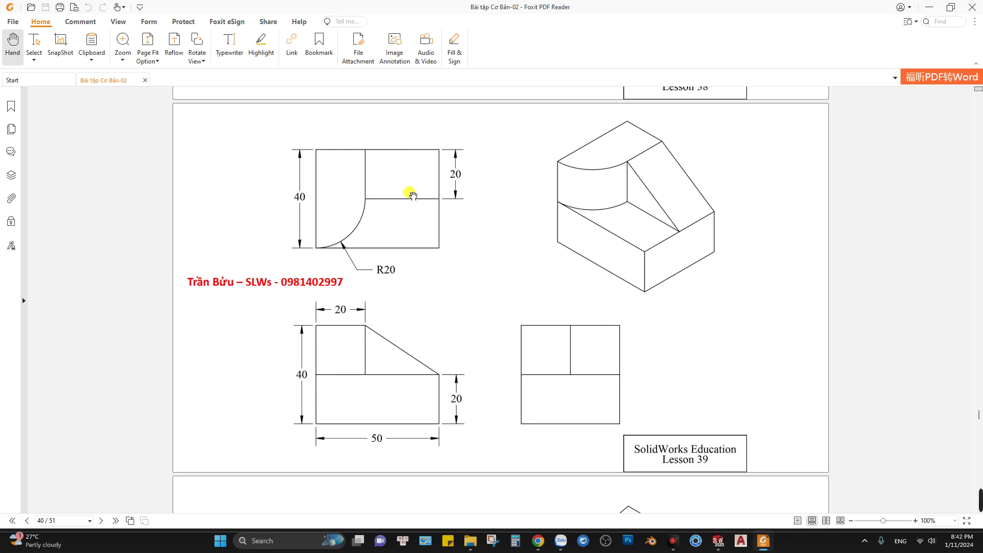
key(alt+Tab)
Extrude one Sketch1 region 20 mm deep.
click(17, 65)
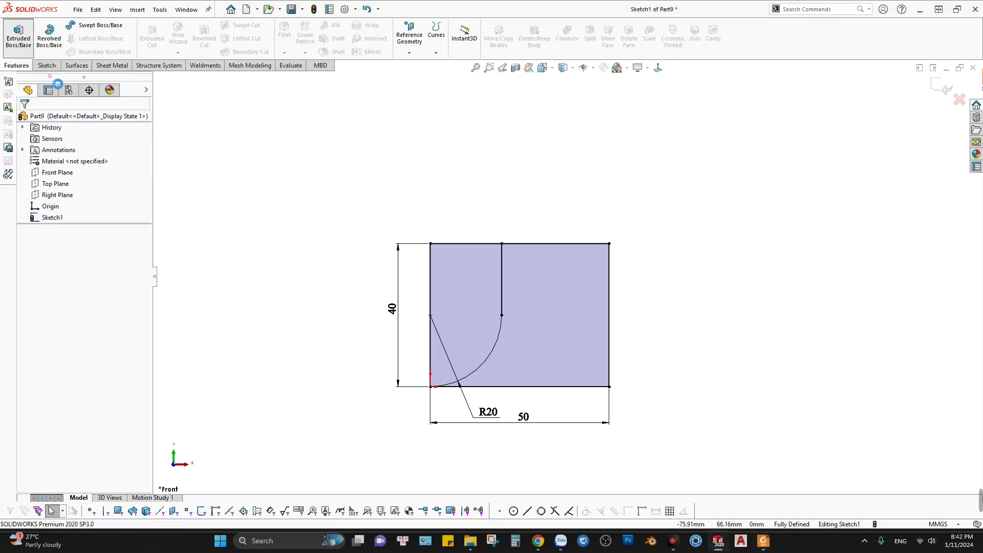
click(19, 36)
click(623, 270)
key(alt+Tab)
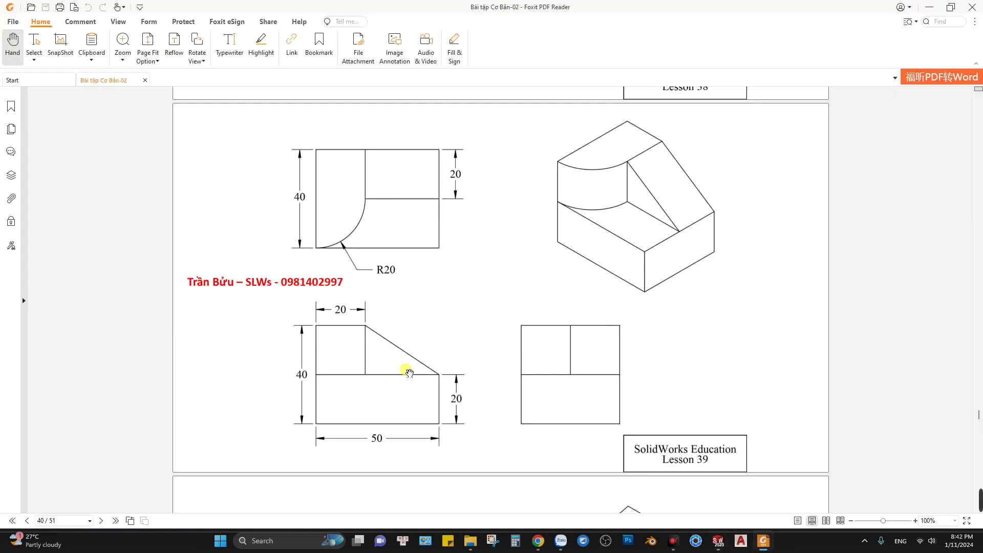
key(alt+Tab)
click(140, 214)
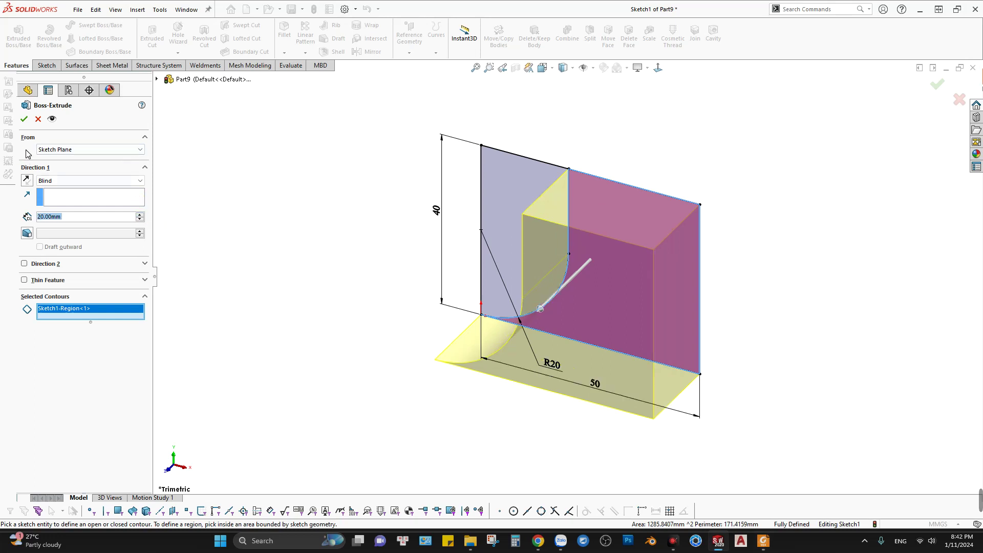
click(24, 120)
Reuse Sketch1 to extrude the other region 40 mm, cancelling an accidental Revolve first.
click(47, 229)
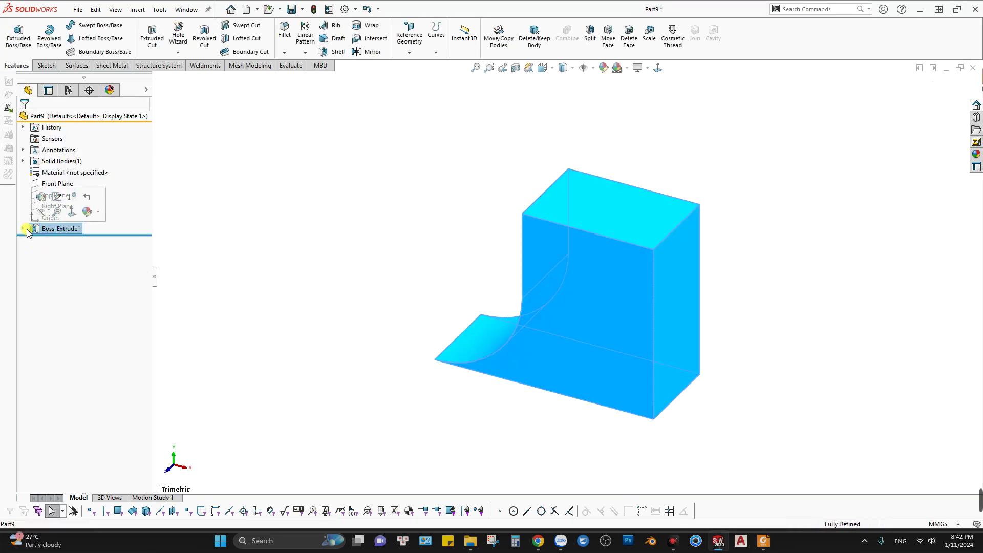
click(50, 240)
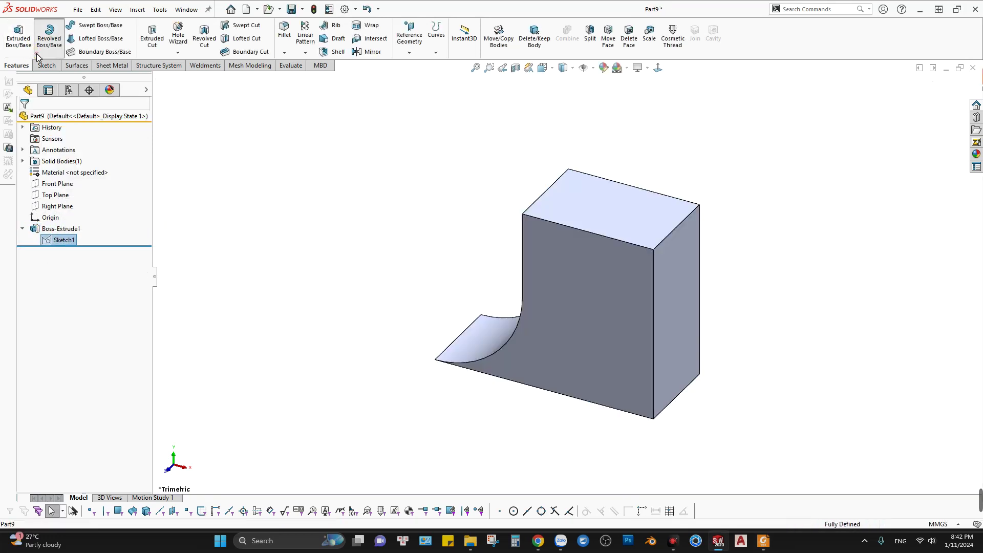
click(45, 39)
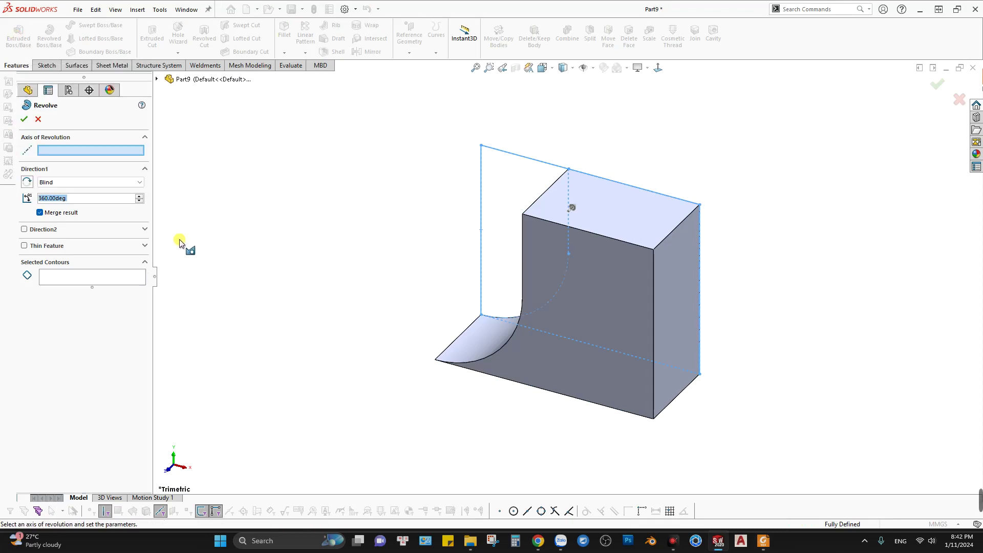
key(Escape)
click(18, 36)
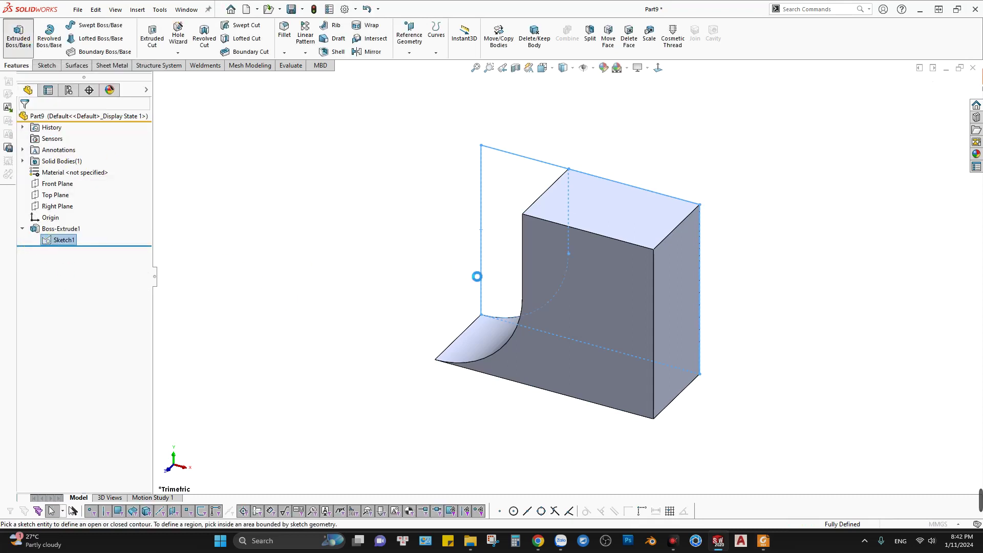
click(140, 215)
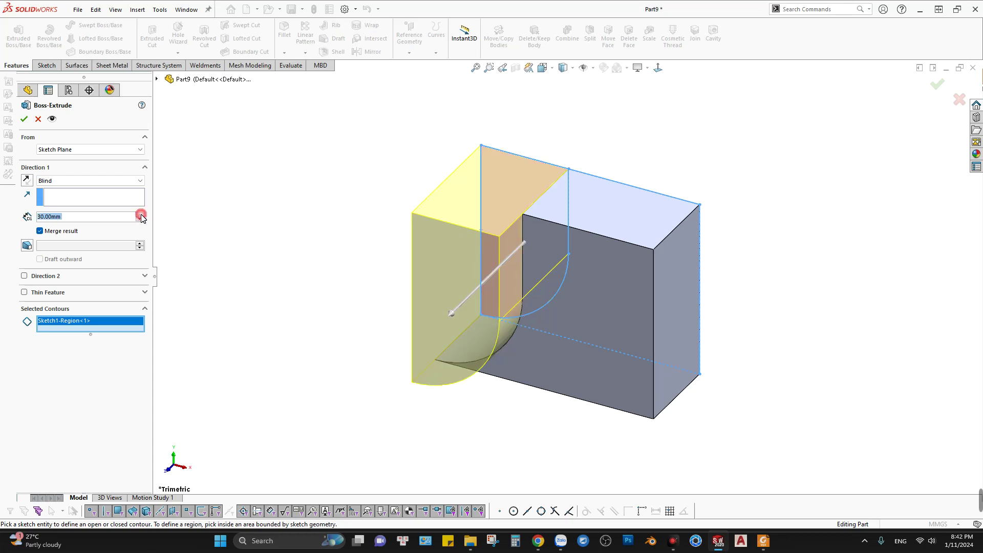
click(140, 215)
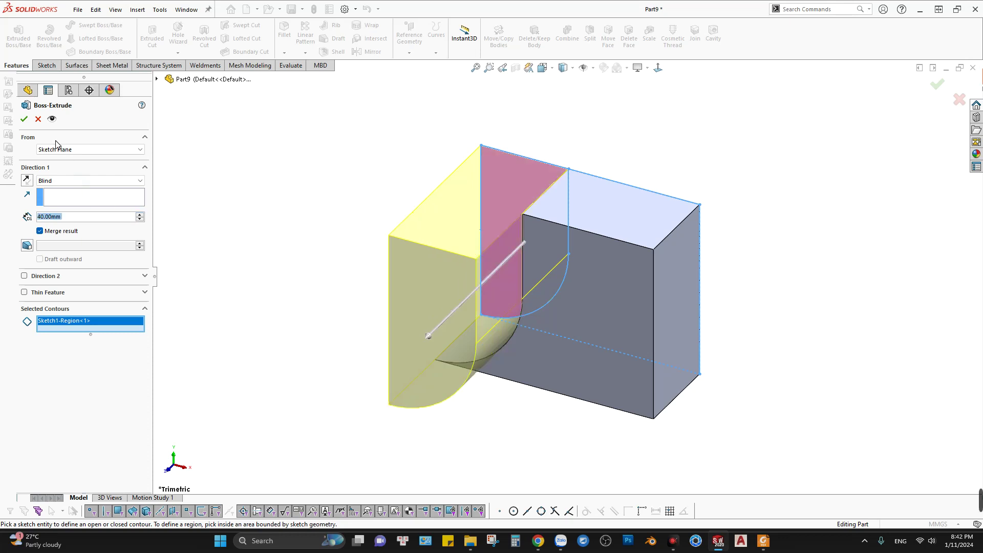
click(28, 119)
scroll(706, 341, up, 3)
mouse_move(706, 340)
middle_down()
mouse_move(753, 118)
mouse_move(657, 208)
mouse_move(594, 209)
middle_up()
Sketch a sloped line on the side face from the step's top vertex to the block's outer corner.
right_click(594, 208)
click(646, 219)
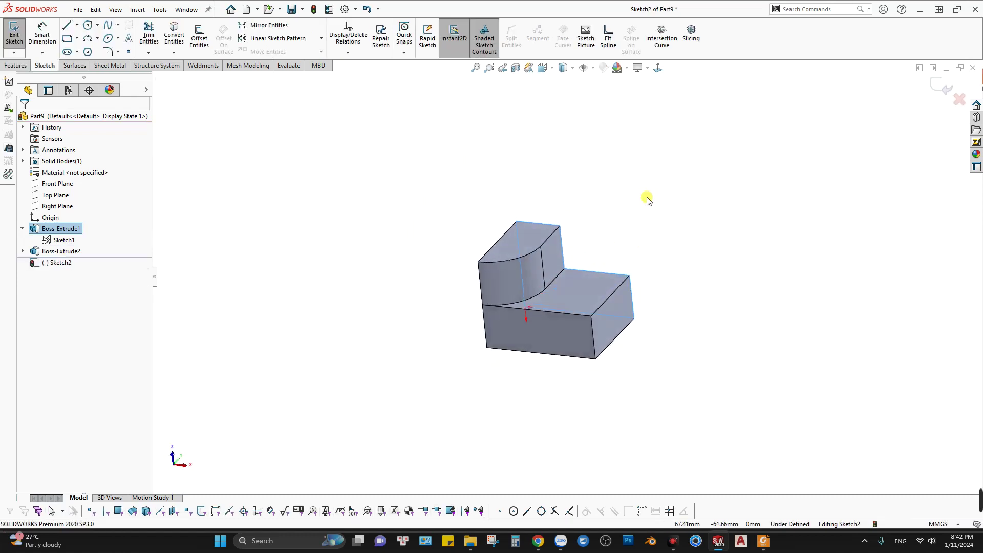
click(569, 256)
ctrl+click(563, 250)
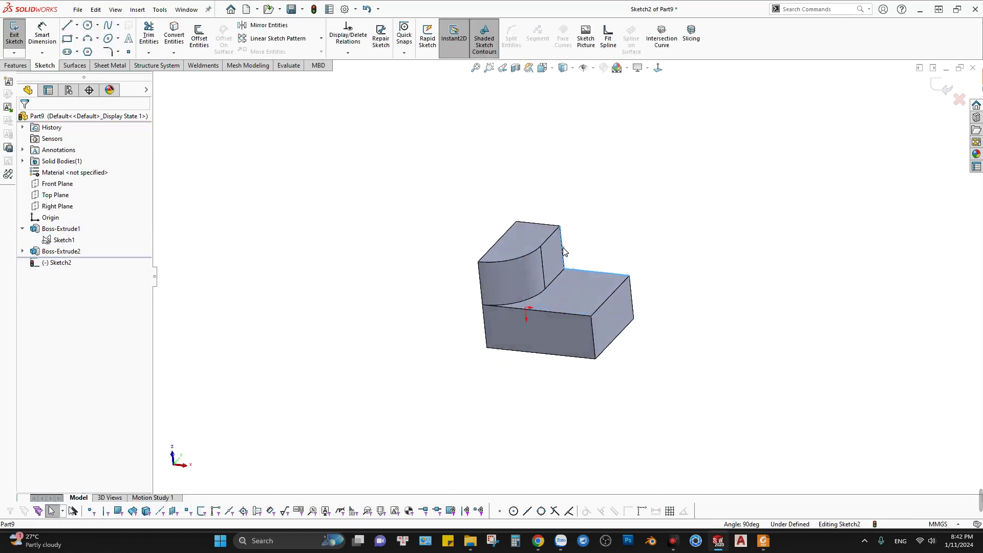
key(s)
click(67, 25)
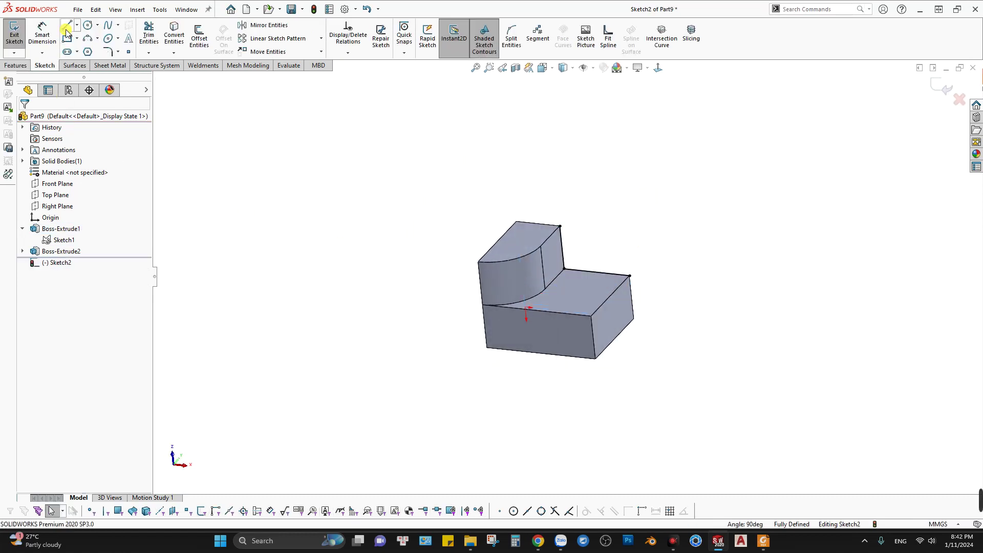
click(559, 226)
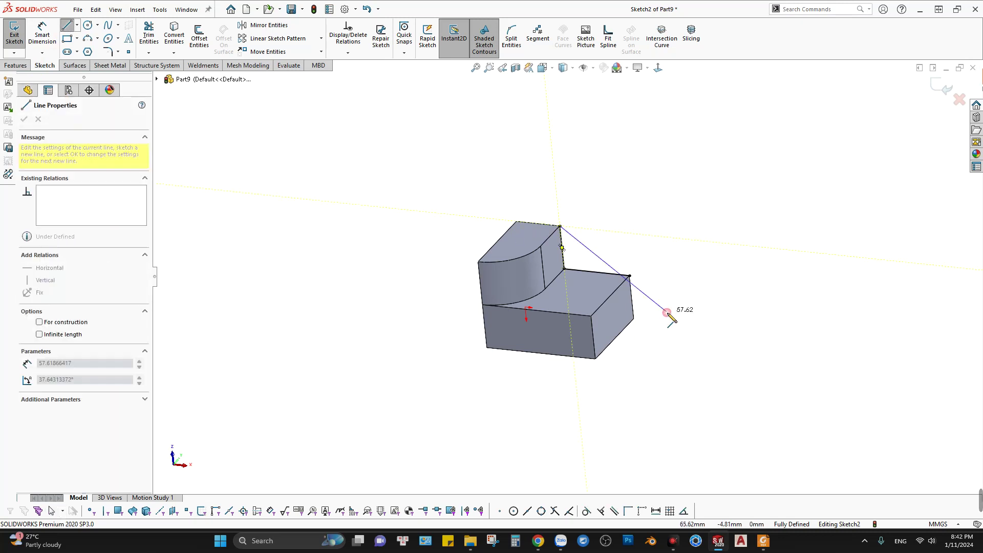
click(629, 275)
key(Escape)
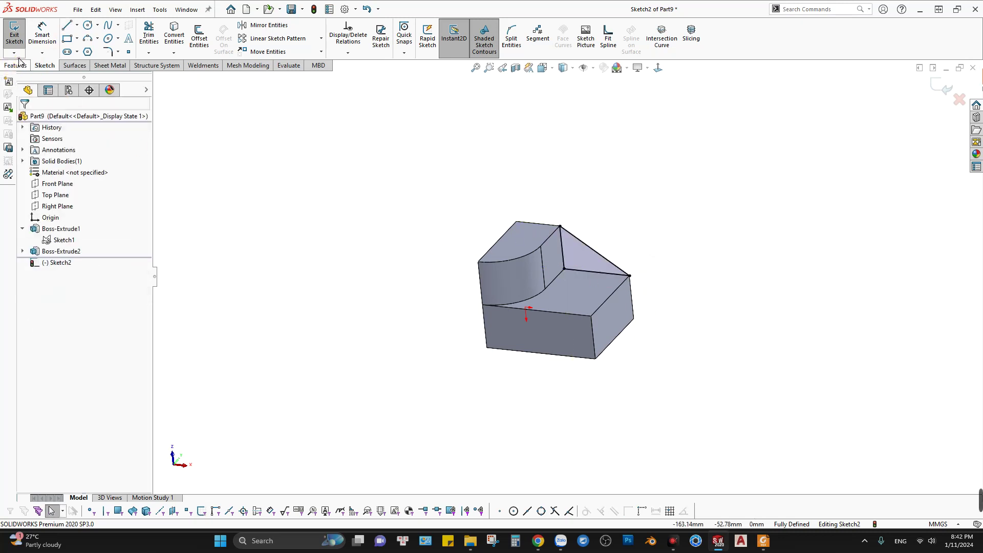
click(19, 62)
Extrude the sloped-line sketch 20 mm in the reversed direction to form the wedge.
click(19, 36)
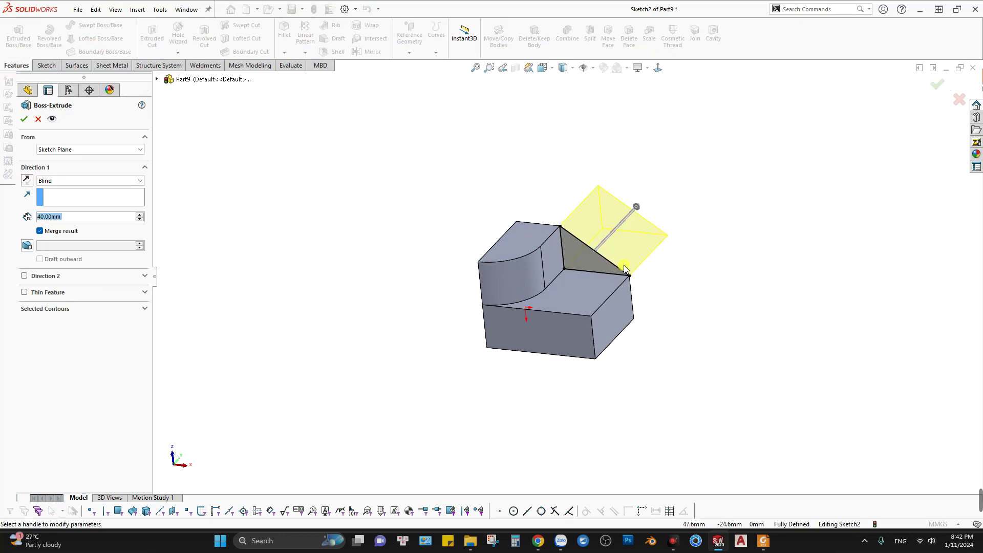
click(27, 182)
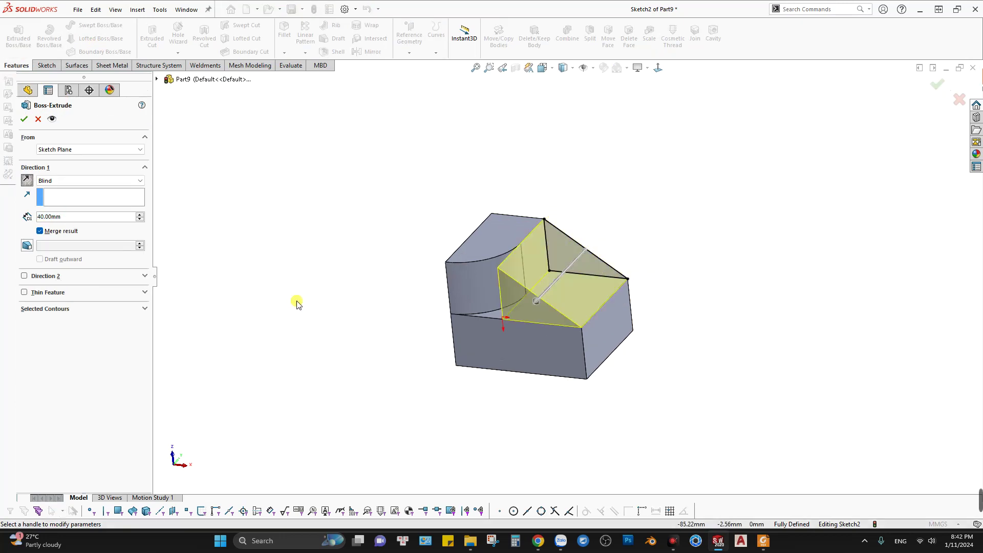
key(alt+Tab)
key(alt+Tab)
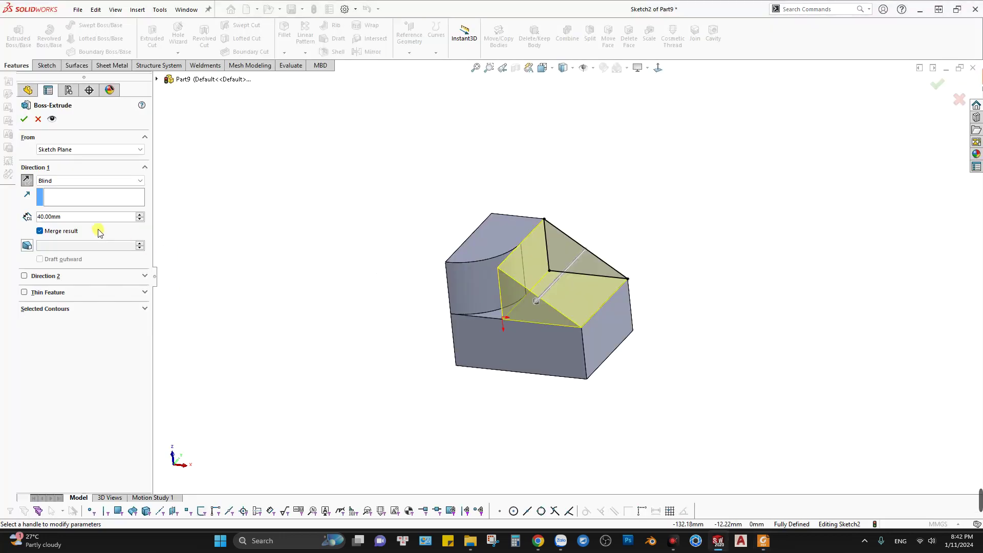
click(139, 220)
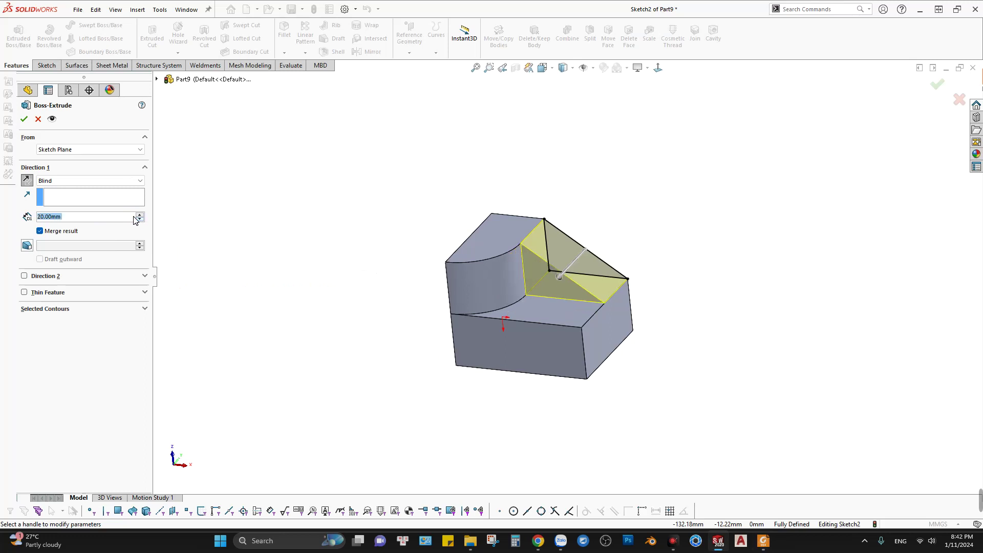
click(24, 119)
Orbit the finished part and compare it with the Lesson 39 drawing.
mouse_move(656, 281)
middle_down()
mouse_move(553, 274)
mouse_move(579, 212)
mouse_move(577, 324)
mouse_move(592, 306)
mouse_move(551, 276)
middle_up()
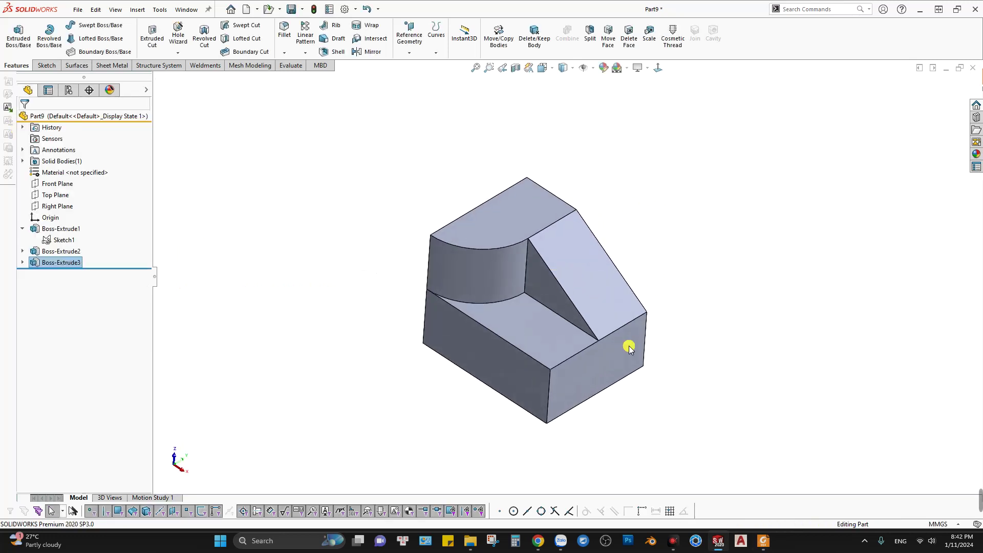
key(alt+Tab)
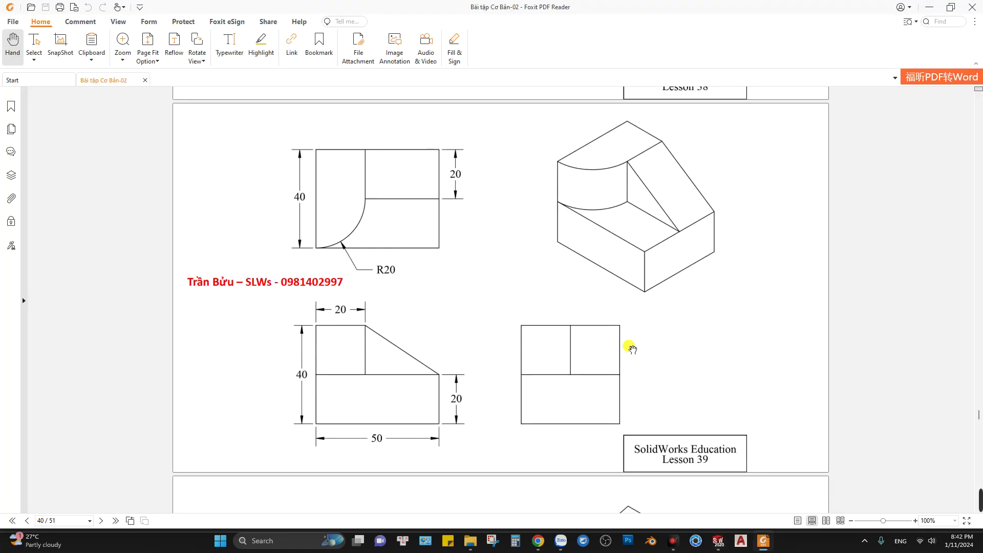
key(alt+Tab)
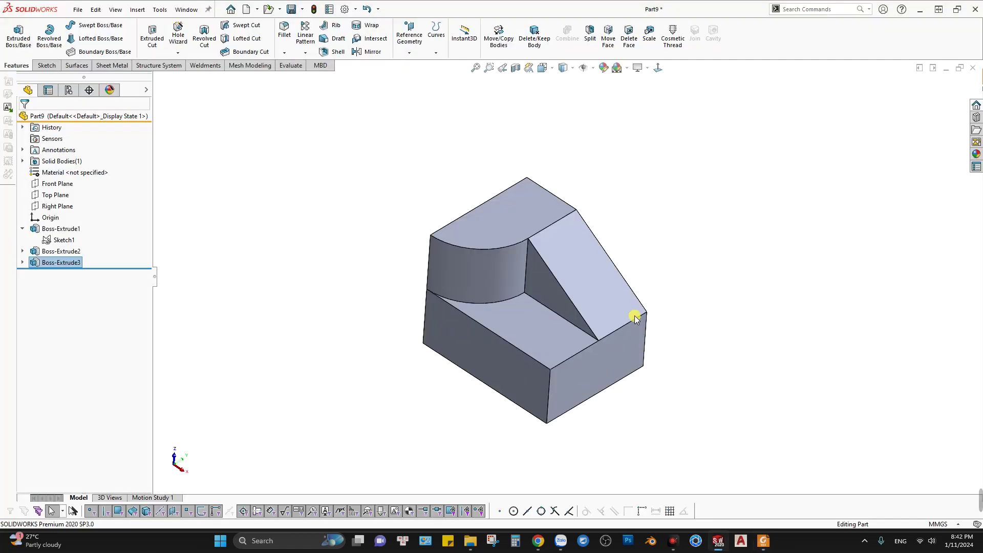
key(alt+Tab)
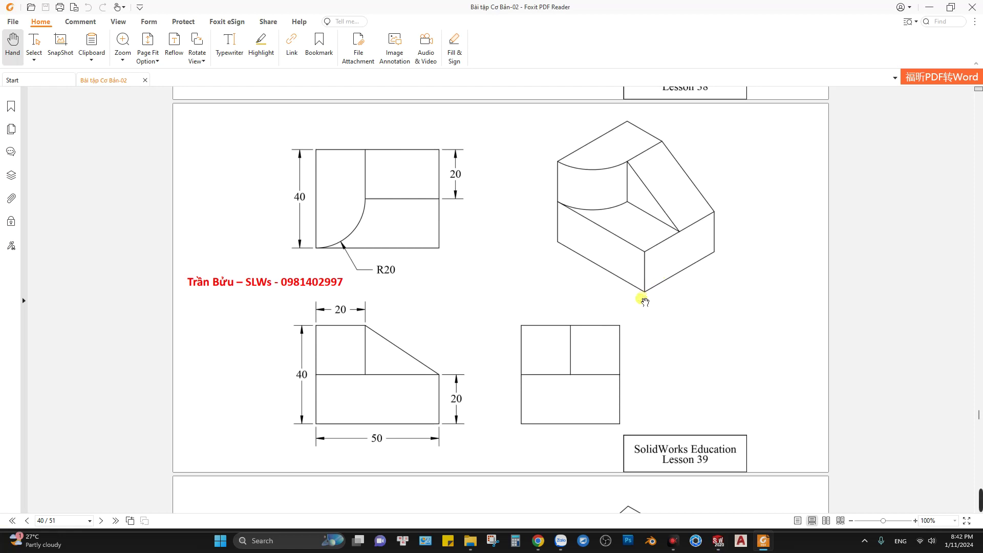
key(alt+Tab)
key(alt+Tab)
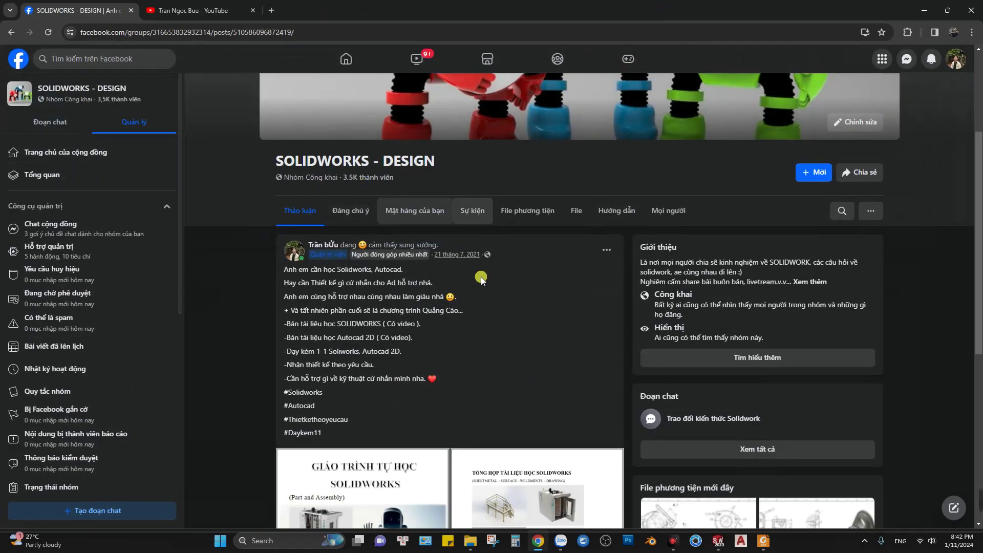
scroll(481, 276, down, 5)
scroll(492, 383, up, 4)
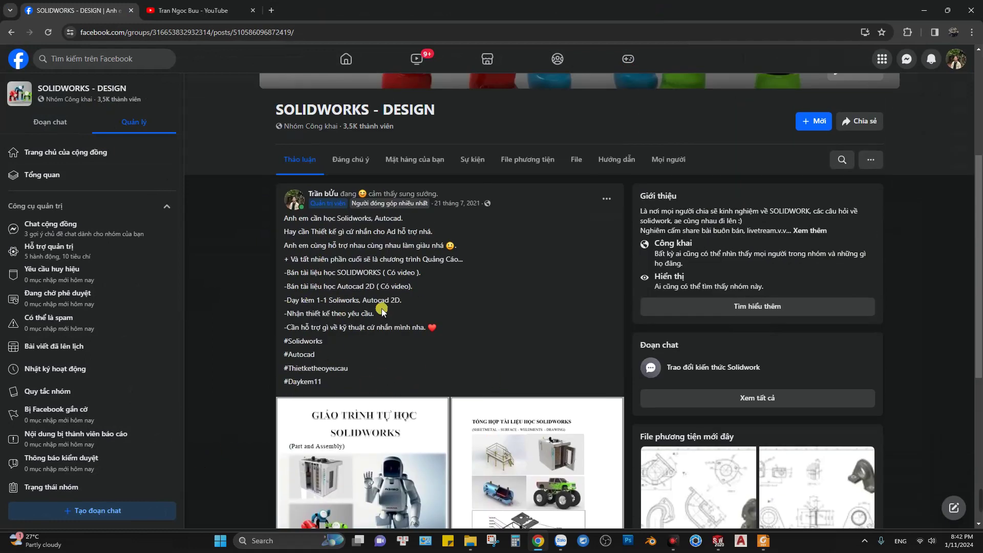
scroll(299, 322, down, 3)
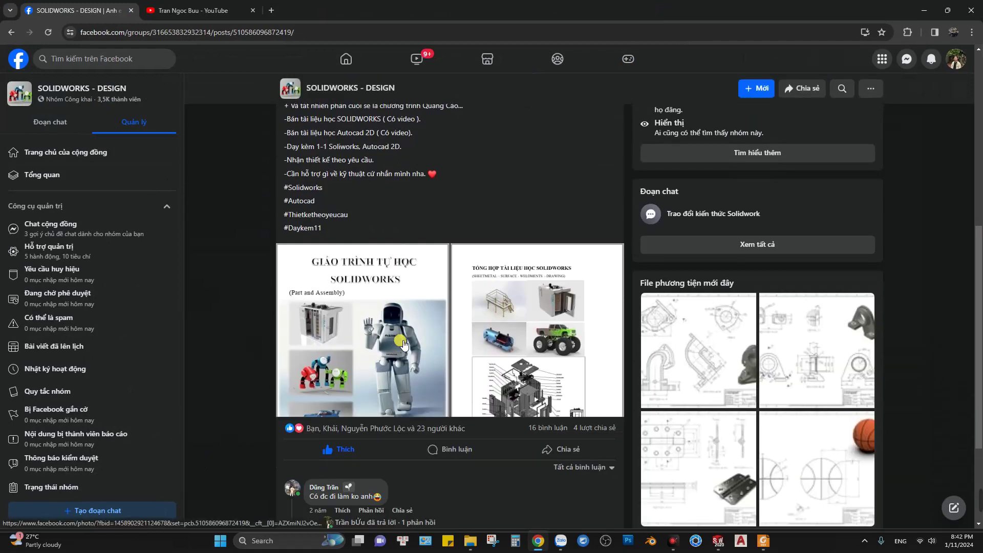
scroll(464, 368, down, 1)
scroll(432, 395, up, 4)
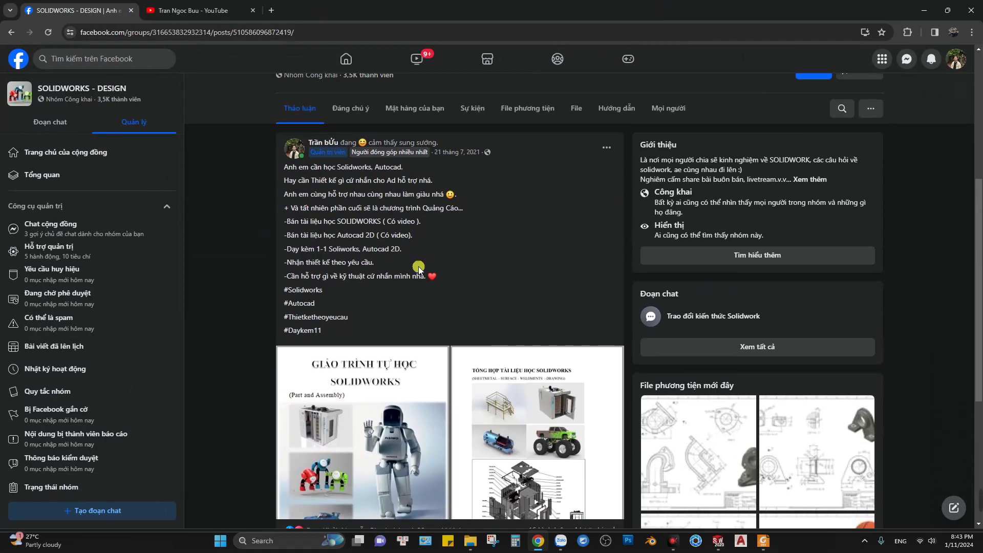
scroll(404, 220, up, 2)
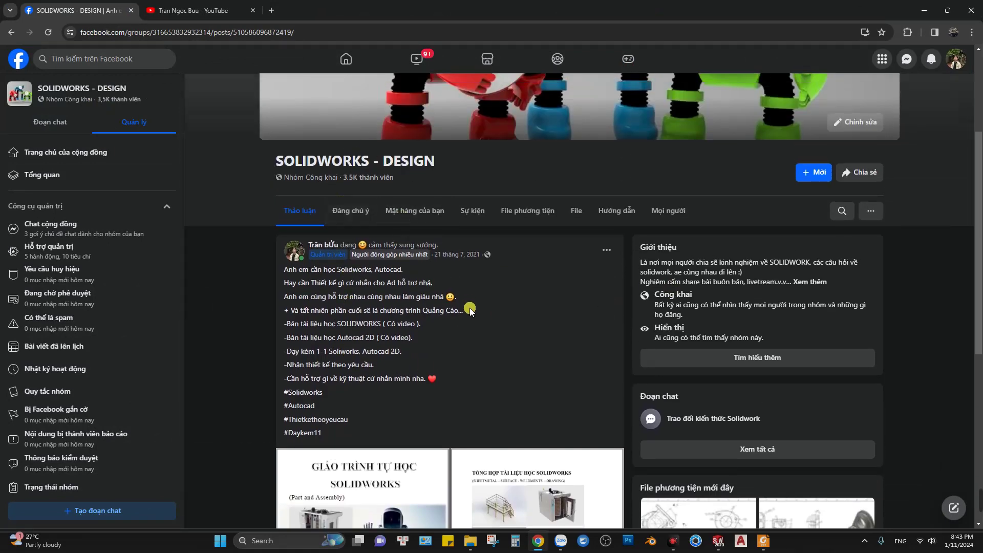
click(839, 219)
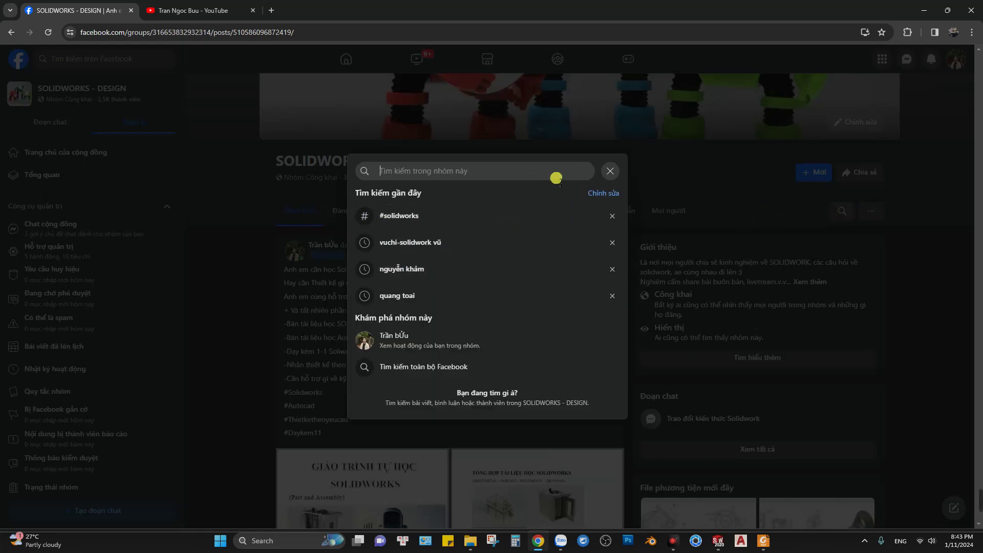
click(610, 171)
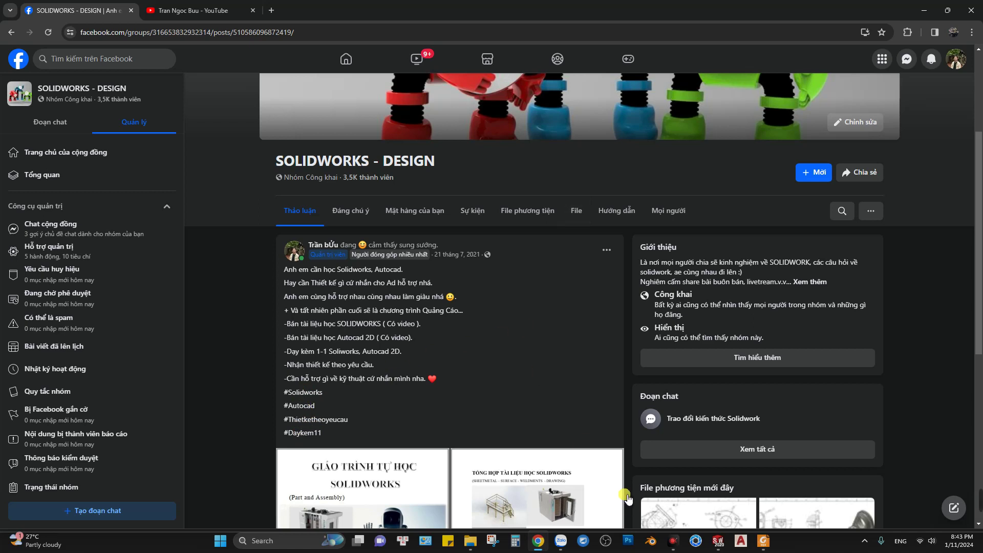
scroll(628, 499, down, 4)
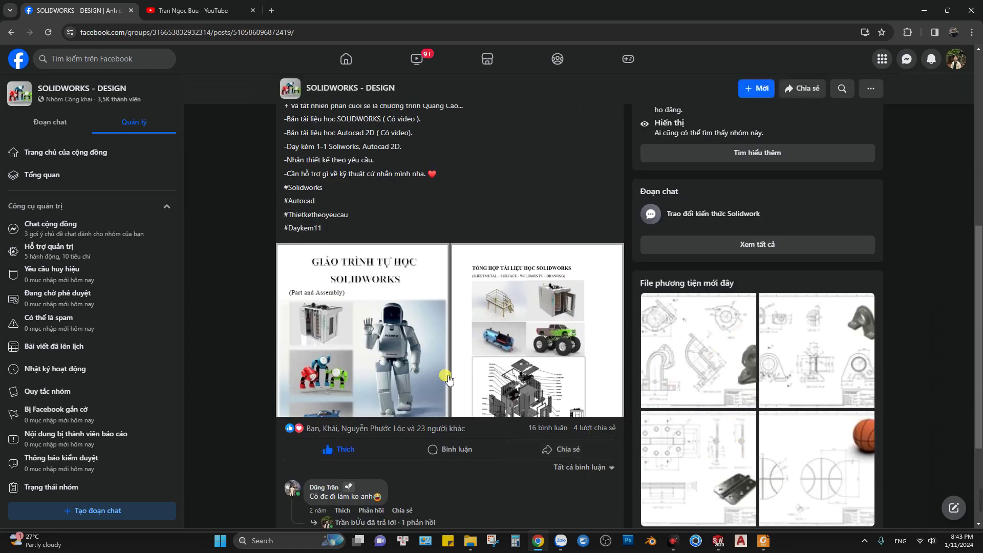
scroll(448, 379, up, 1)
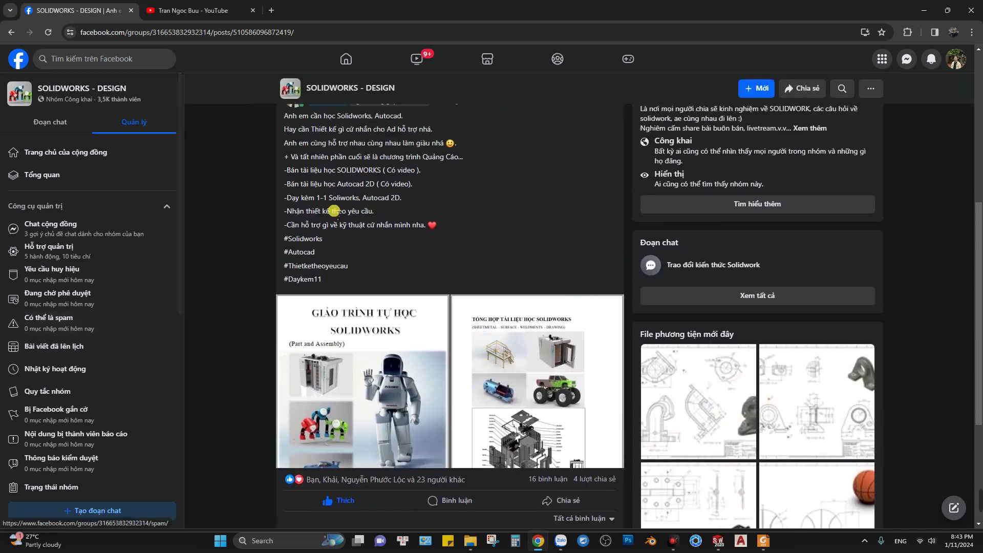
scroll(334, 210, up, 2)
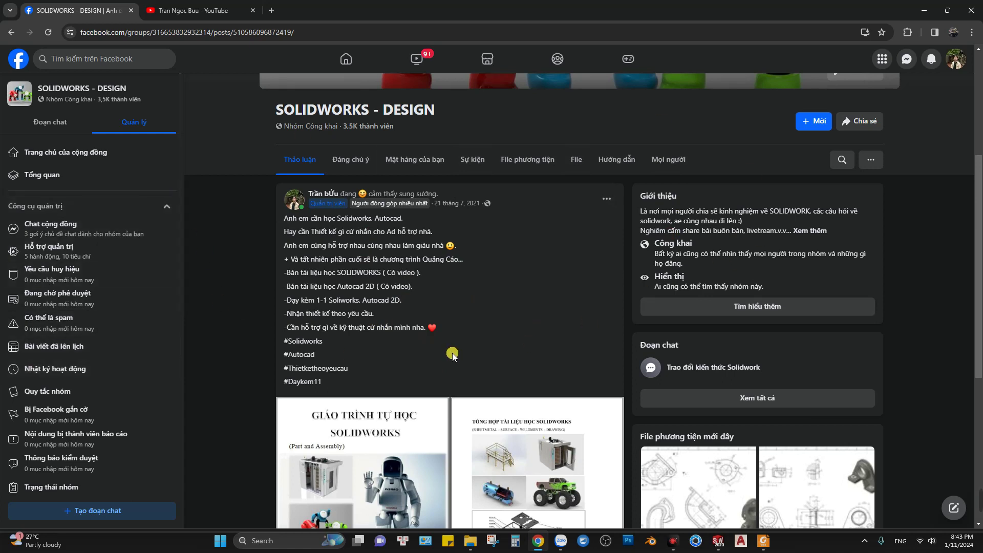
scroll(487, 307, up, 2)
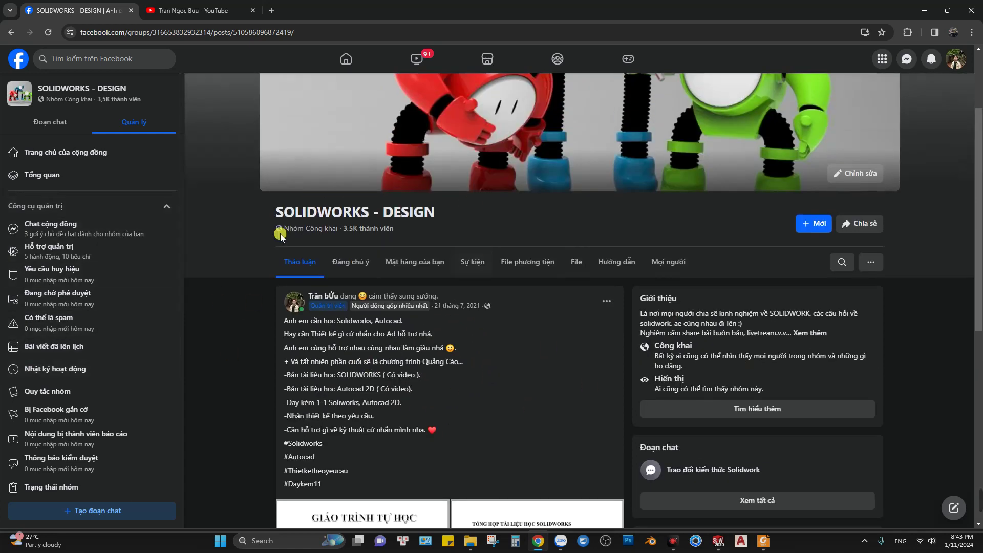
scroll(568, 394, up, 2)
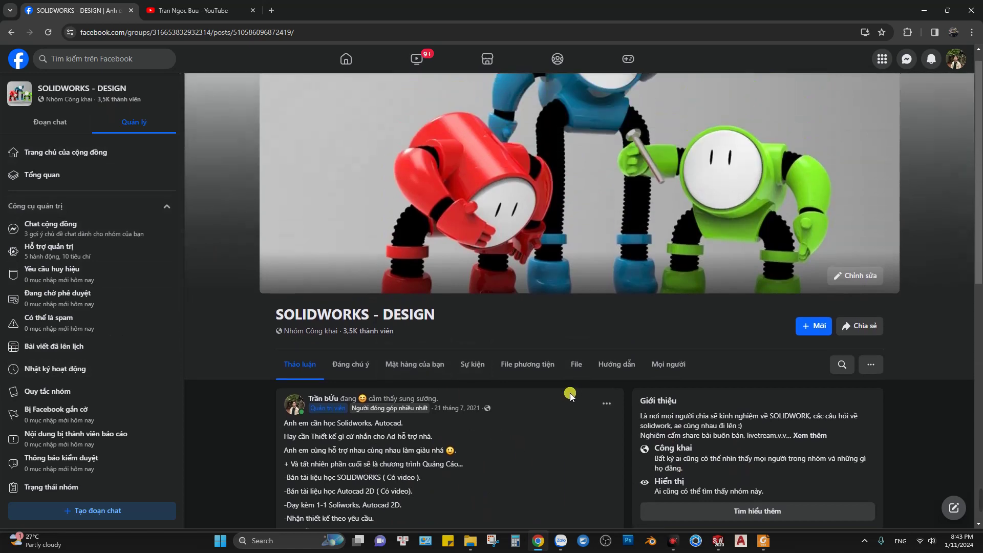
scroll(481, 399, down, 1)
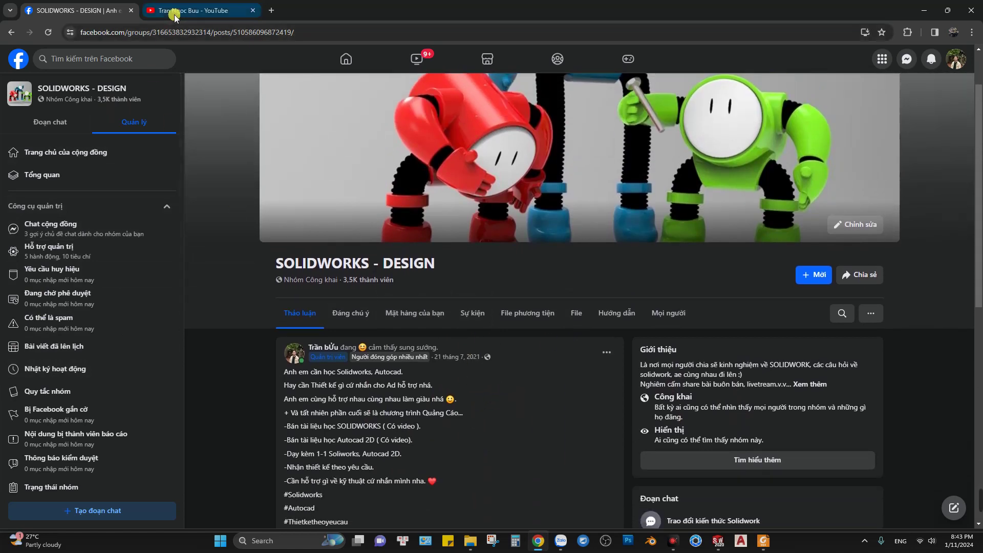
scroll(434, 248, down, 2)
Browse down through the YouTube channel's Videos grid.
click(199, 11)
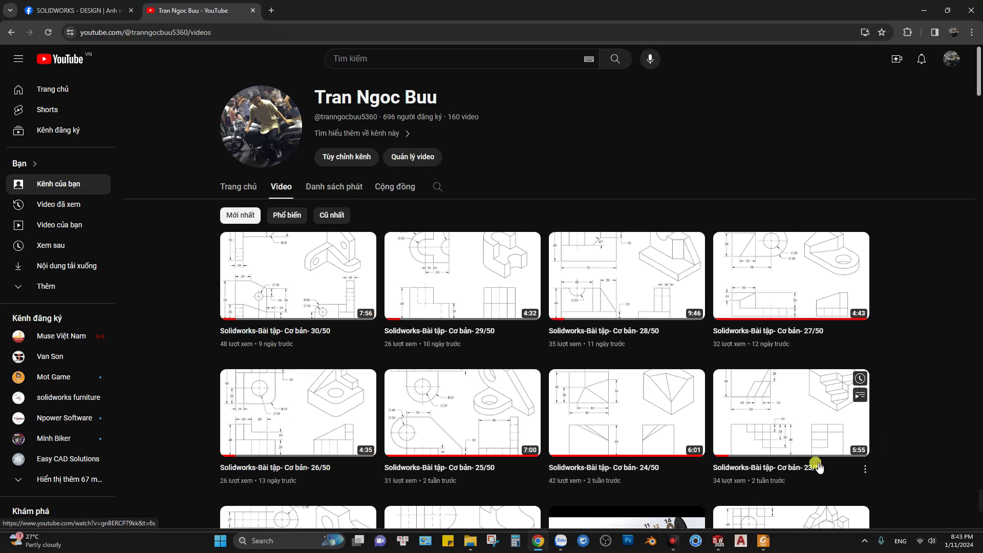
scroll(666, 389, down, 2)
scroll(698, 382, up, 2)
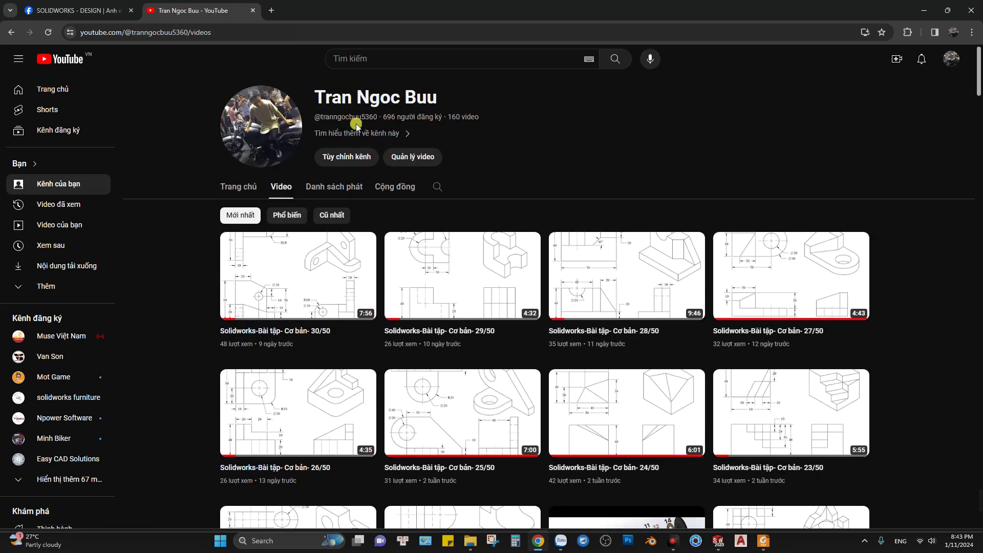
scroll(531, 256, down, 2)
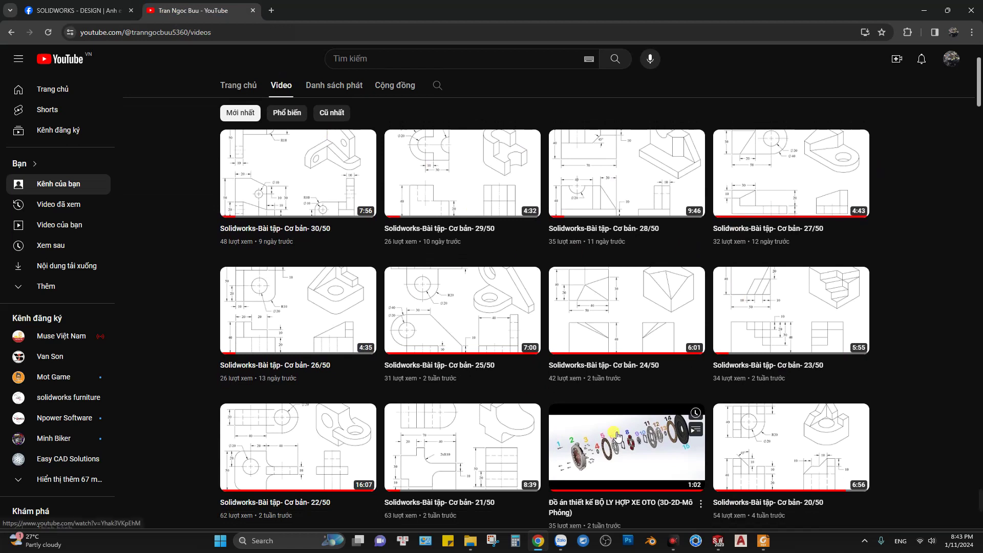
scroll(686, 369, down, 3)
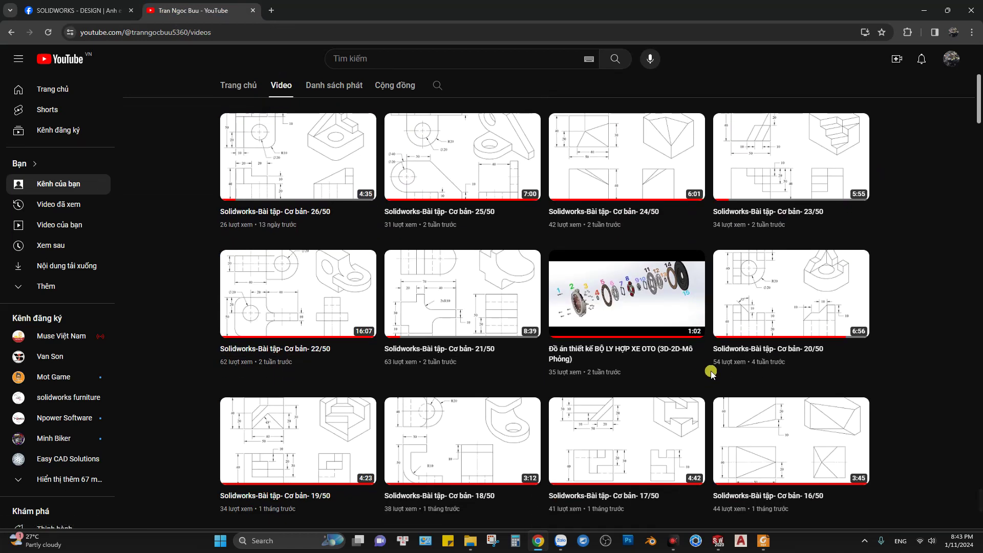
scroll(714, 310, down, 4)
scroll(731, 320, down, 3)
scroll(727, 353, down, 5)
scroll(693, 376, down, 2)
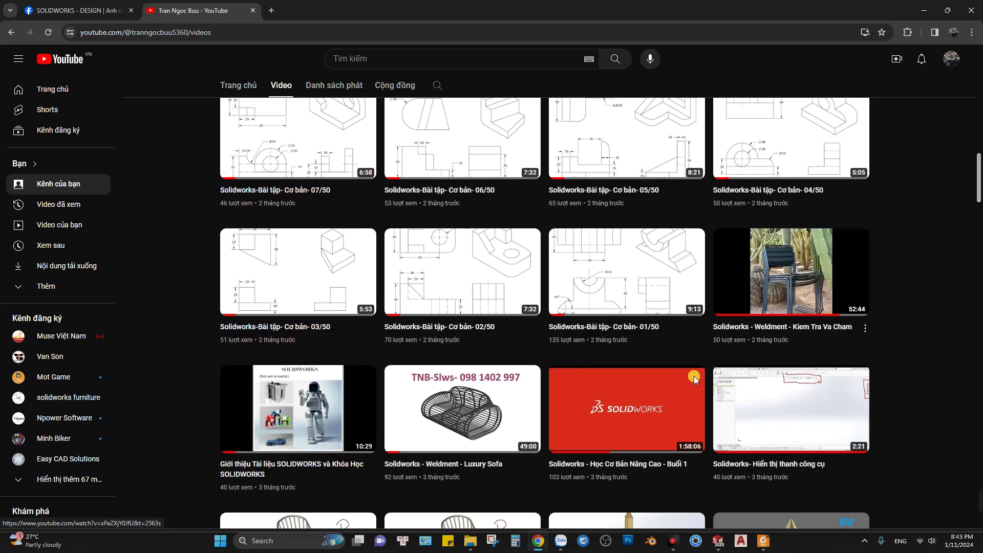
scroll(671, 374, down, 2)
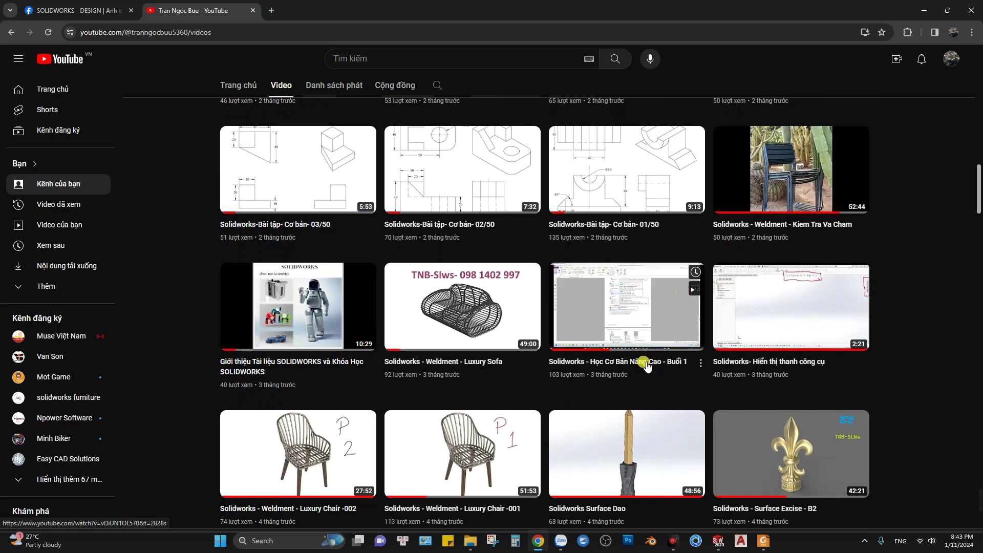
mouse_move(626, 409)
scroll(358, 384, down, 2)
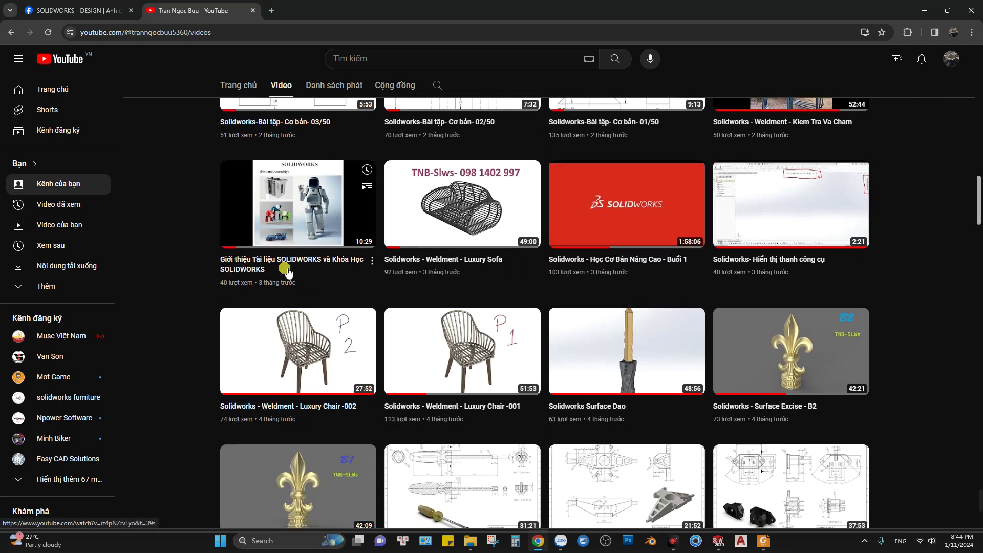
mouse_move(462, 351)
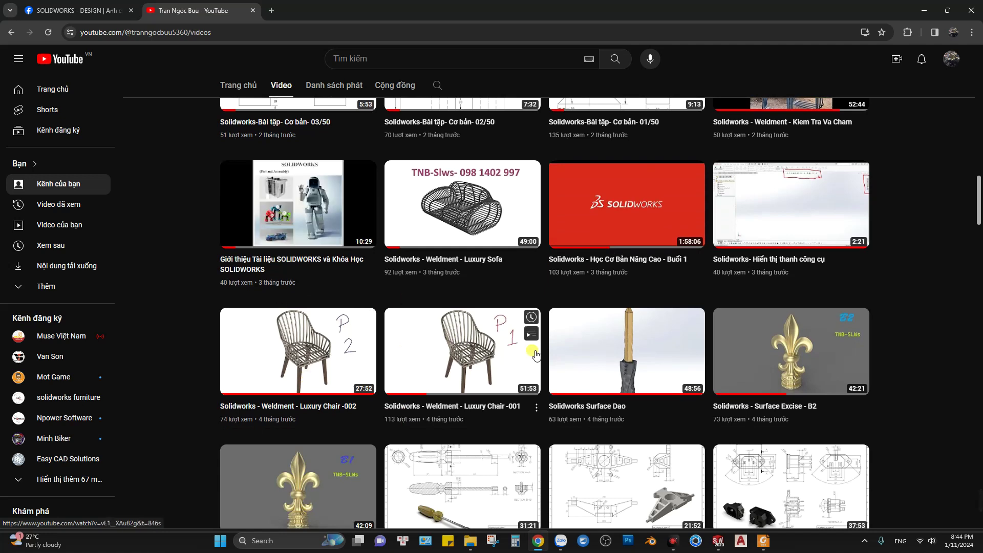
Scroll the video list back to the top and return to the Lesson 39 drawing in Foxit.
scroll(499, 409, up, 5)
scroll(501, 428, up, 7)
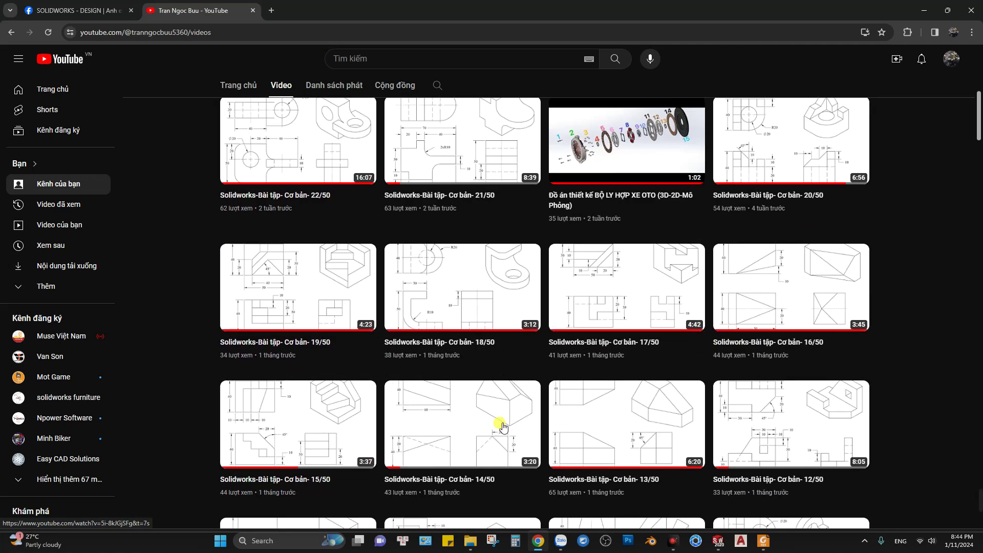
scroll(503, 427, up, 8)
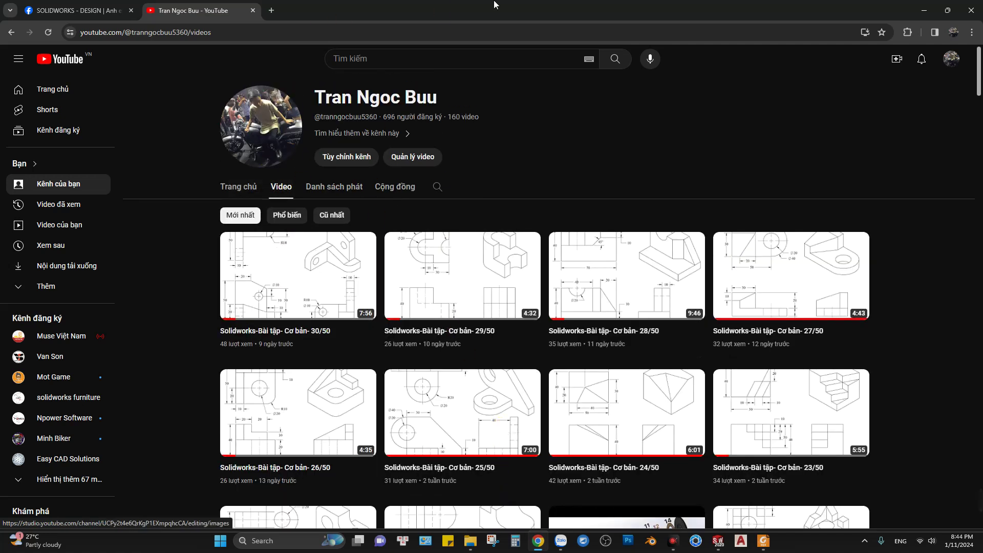
key(alt+Tab)
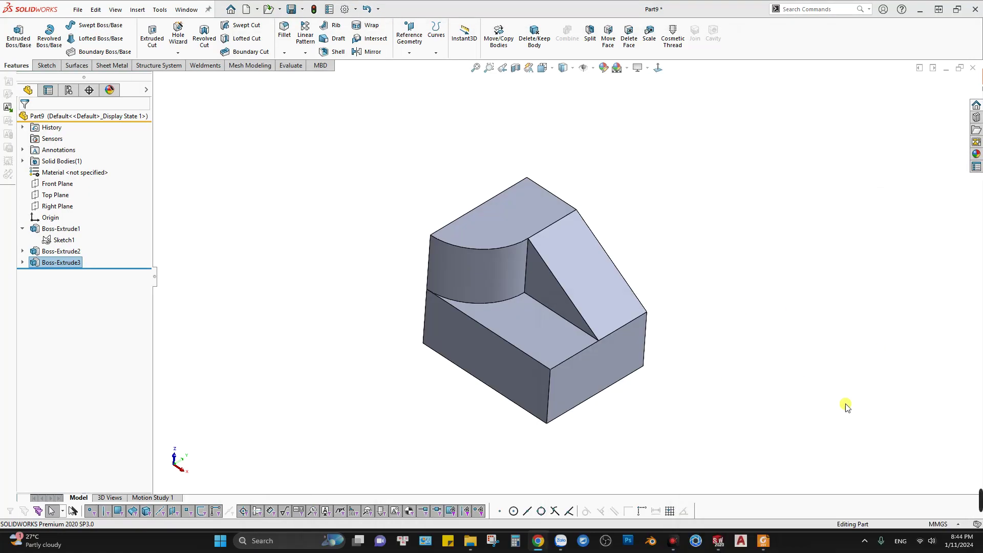
click(764, 546)
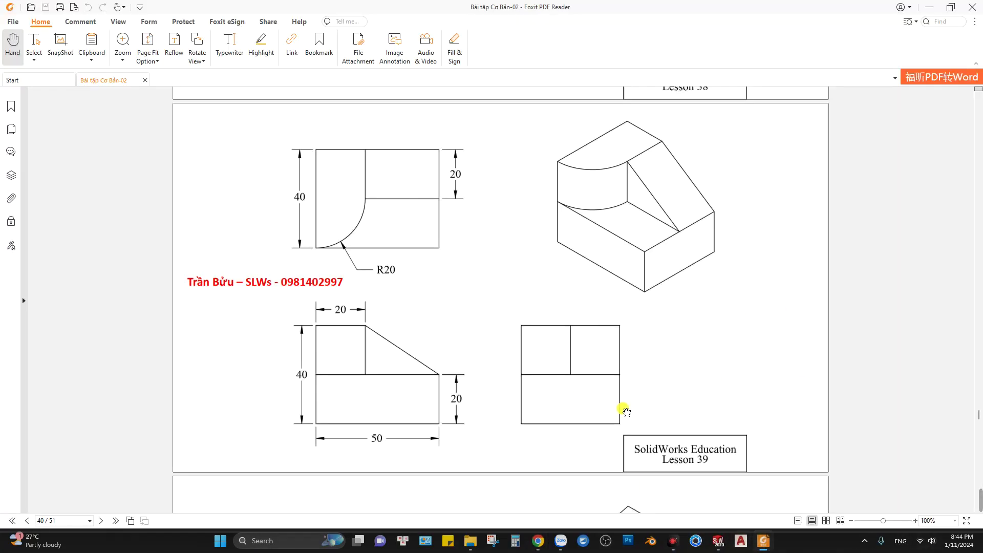